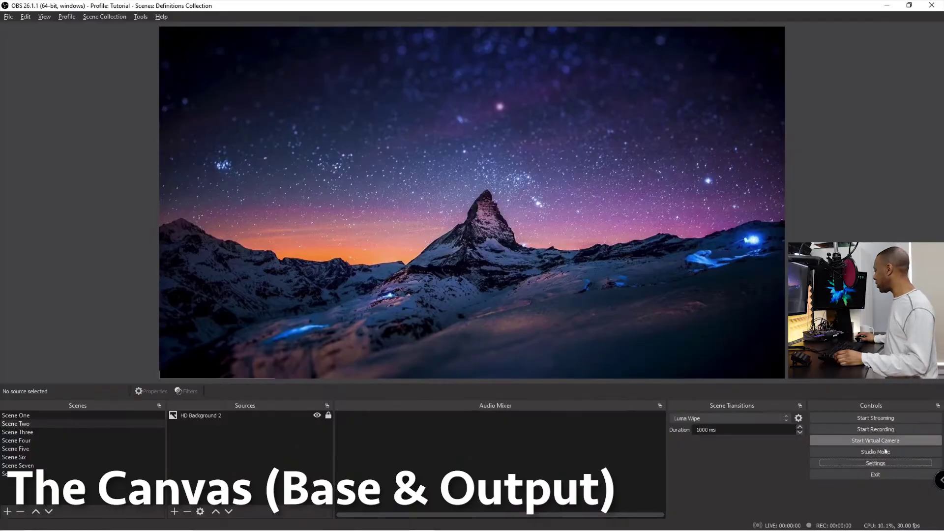
- Keep the base canvas at 1920x1080 in Video settings, then switch to Scene One's resolution chart
click(889, 464)
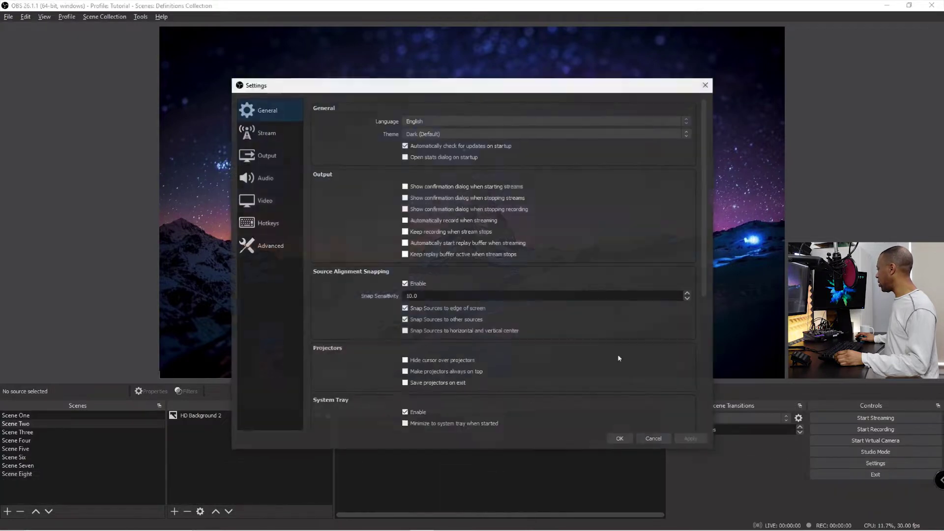
click(273, 201)
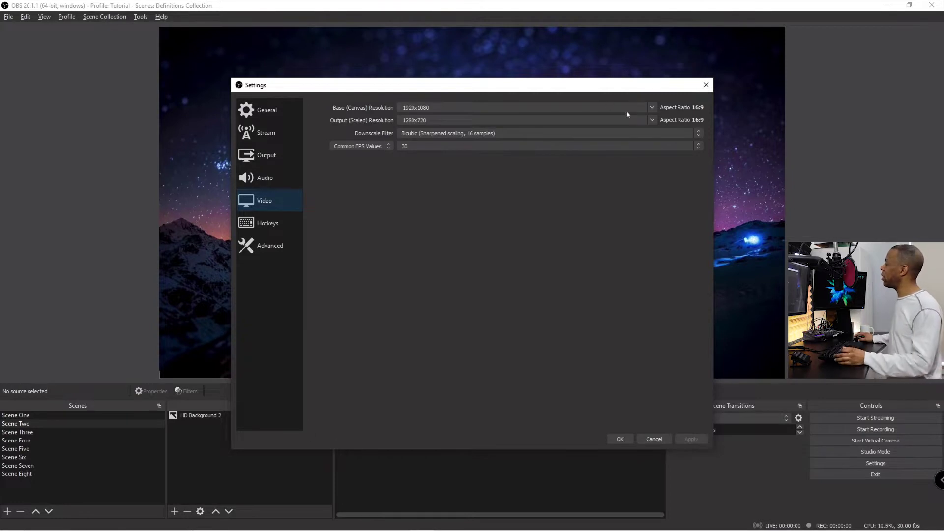
click(651, 107)
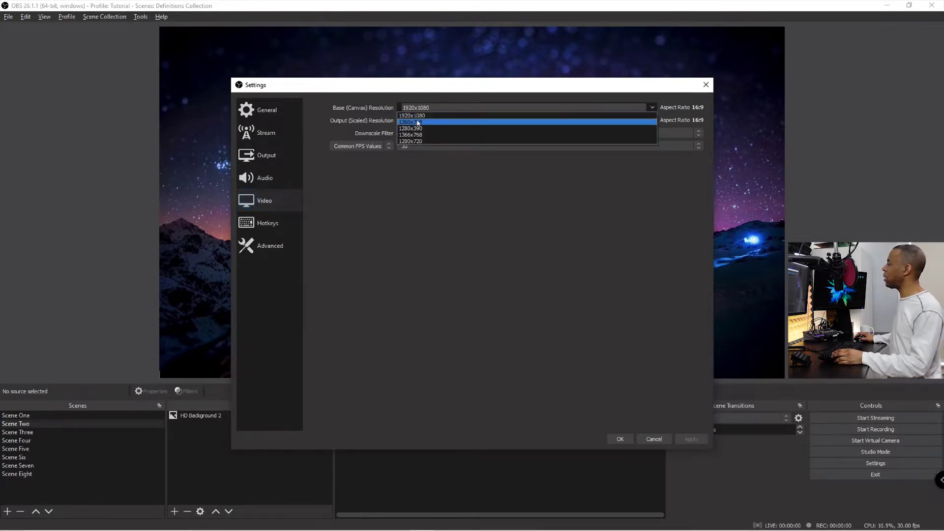
click(455, 116)
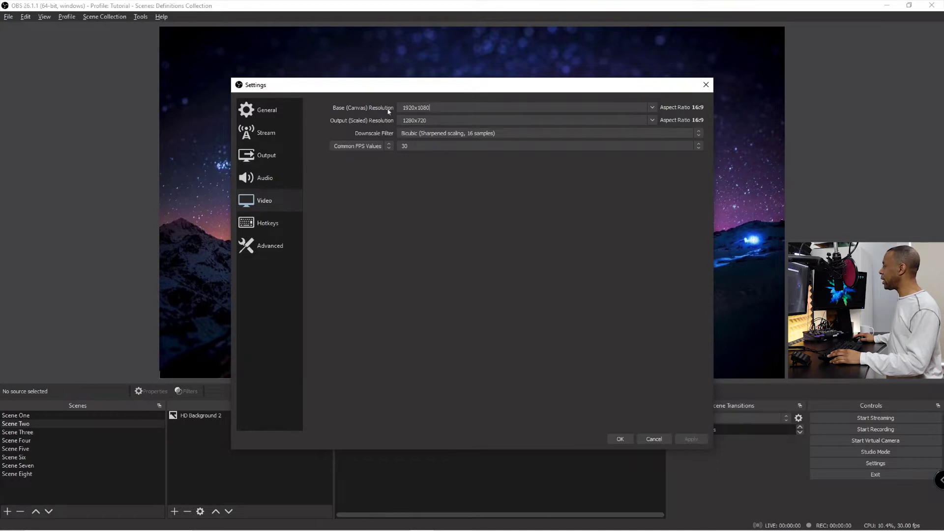
click(619, 439)
click(56, 416)
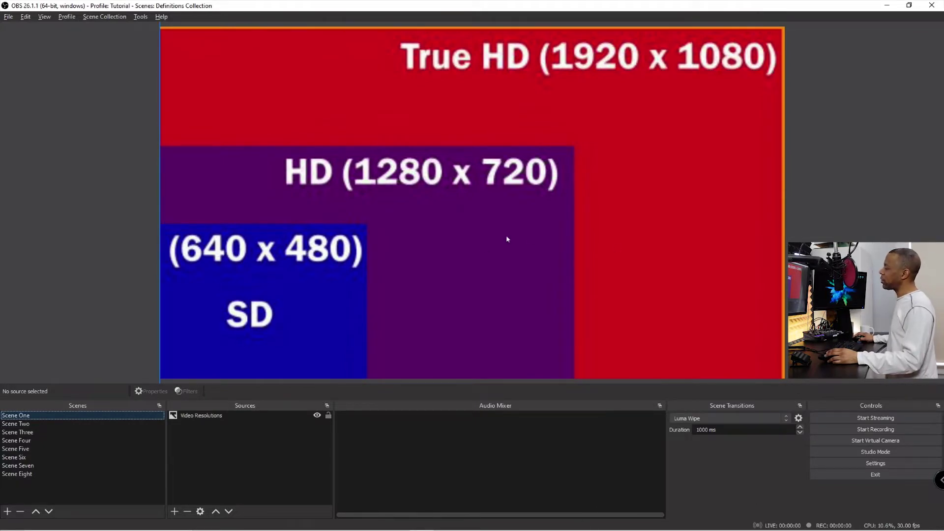
- Set the base canvas to 1280x720 and drag the resolution image up to show the SD block
click(463, 252)
drag(461, 252, 463, 255)
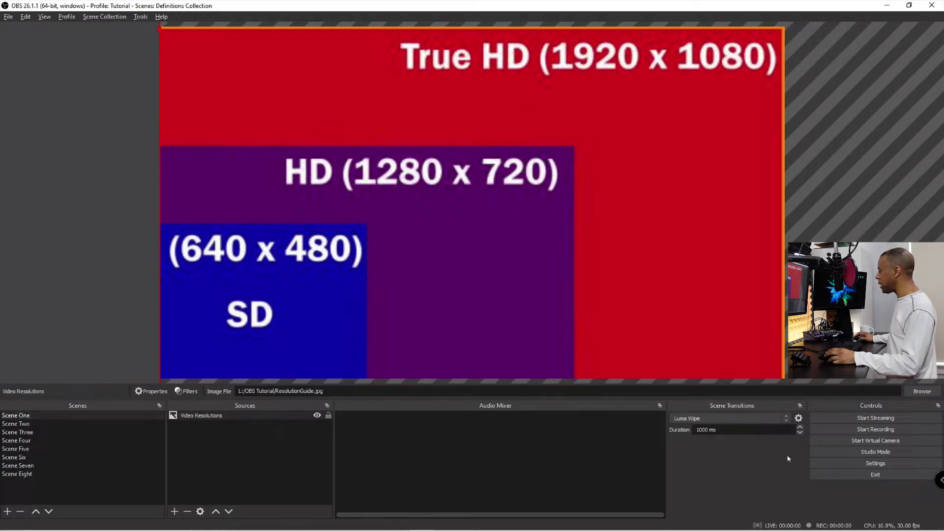
click(872, 464)
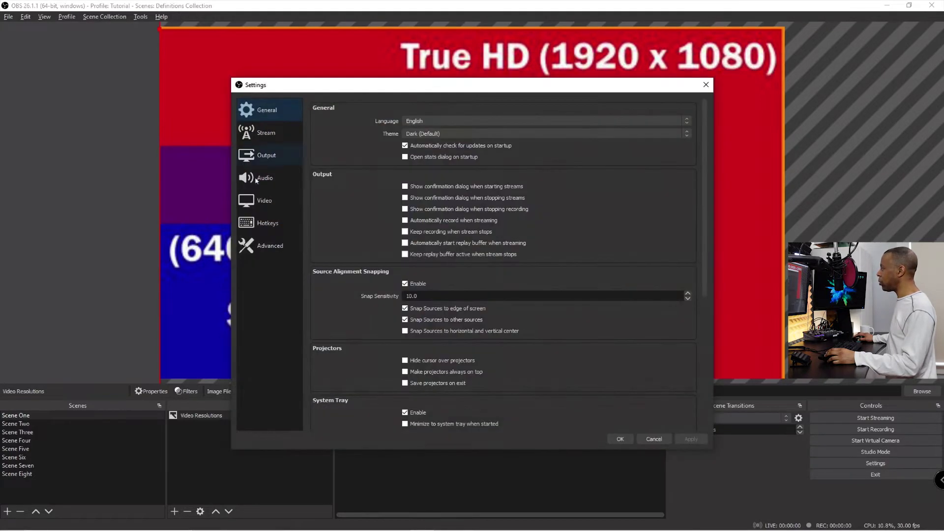
click(263, 201)
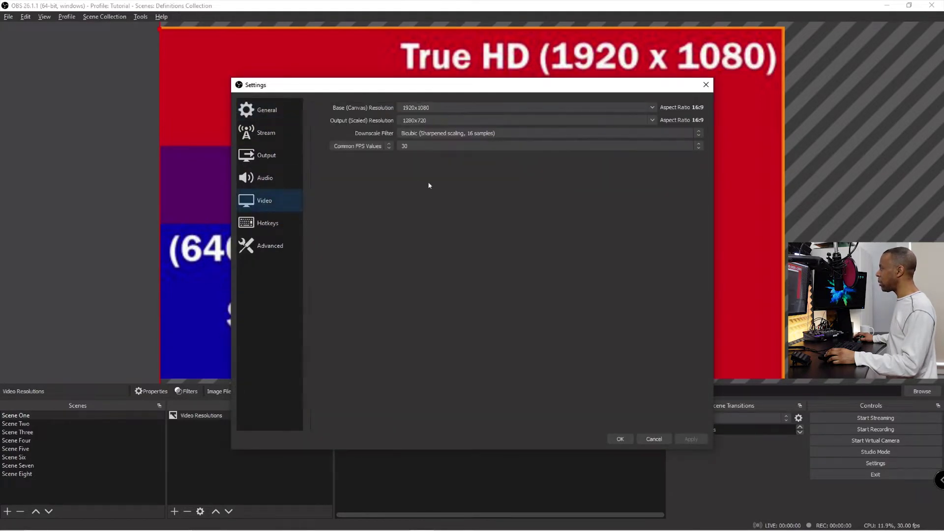
click(653, 107)
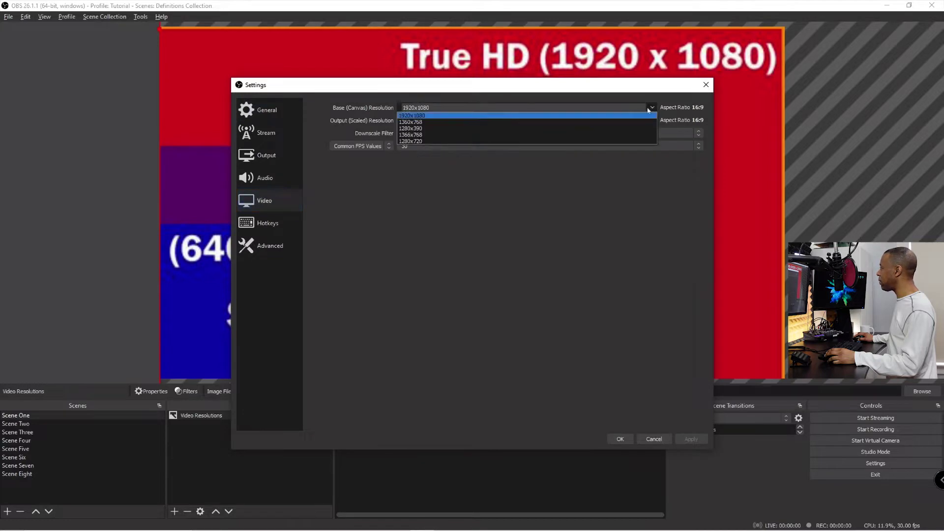
click(469, 142)
click(620, 439)
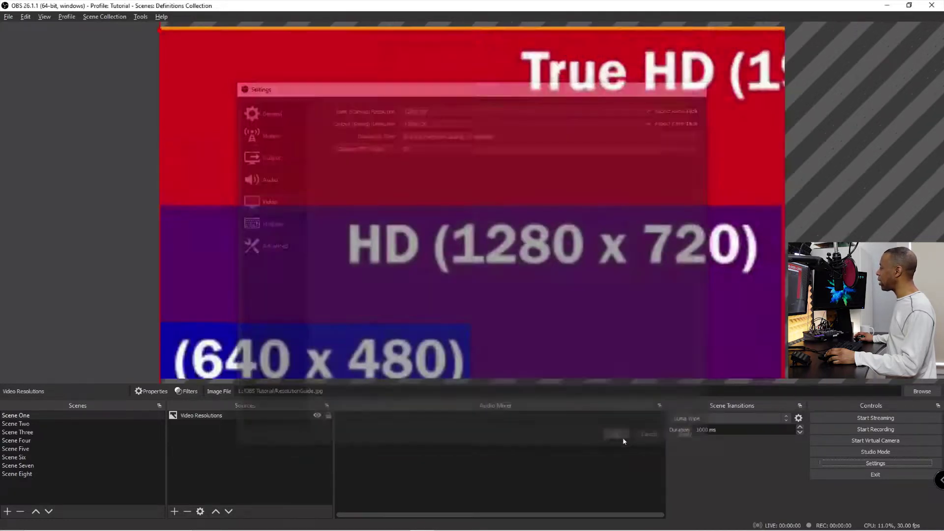
drag(468, 293, 496, 272)
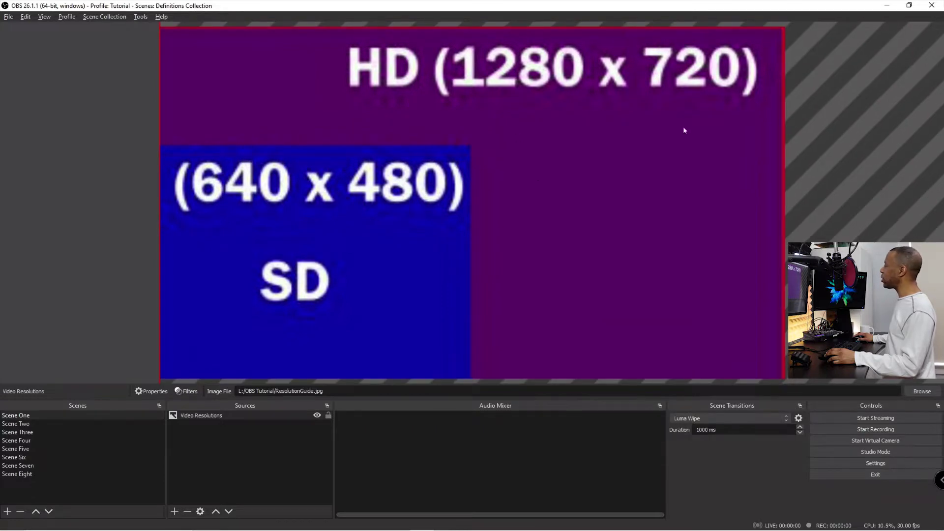
- Set the Video settings base canvas resolution back to 1920x1080
click(904, 464)
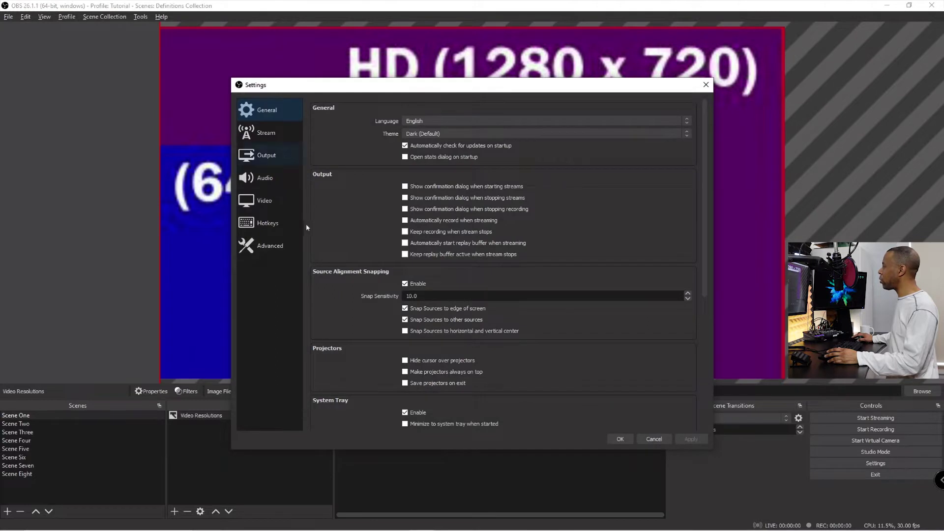
click(277, 197)
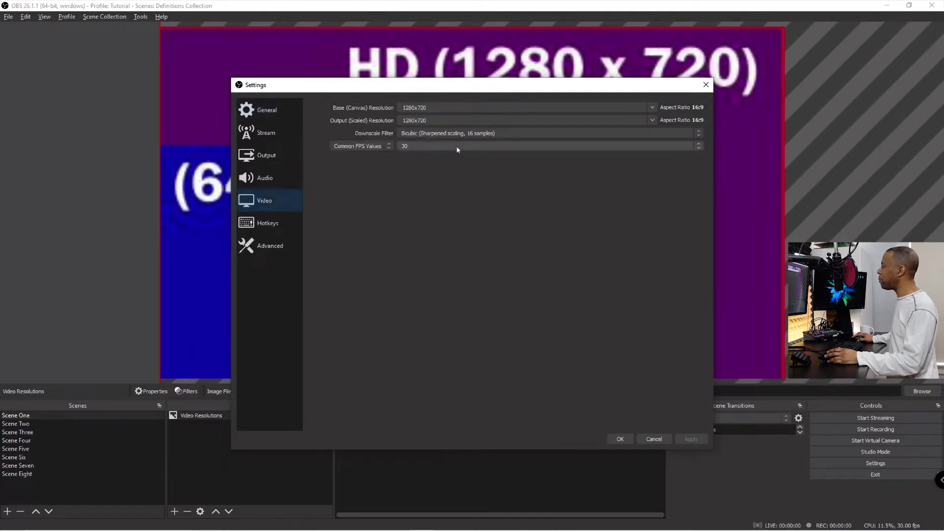
click(652, 107)
click(433, 116)
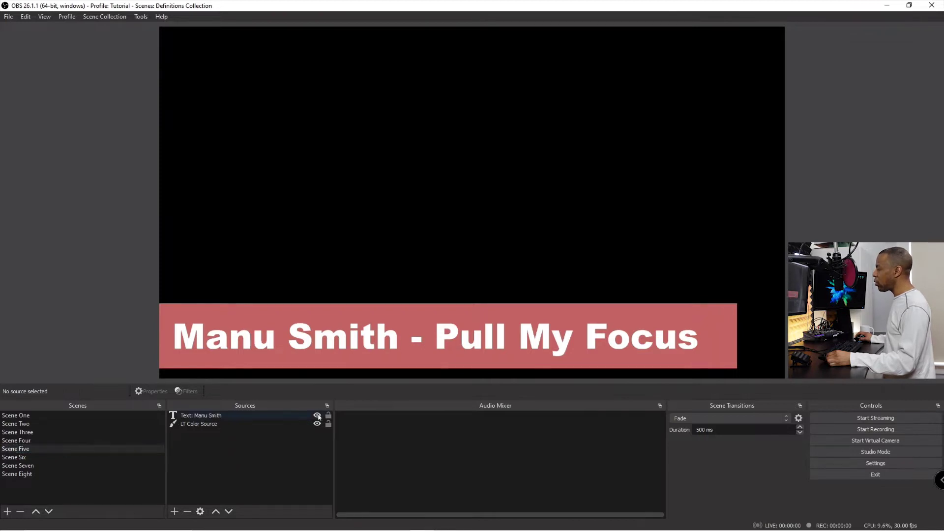
- Toggle the visibility of the lower-third name text and coloured bar off and back on
click(317, 415)
click(318, 416)
click(237, 415)
click(317, 423)
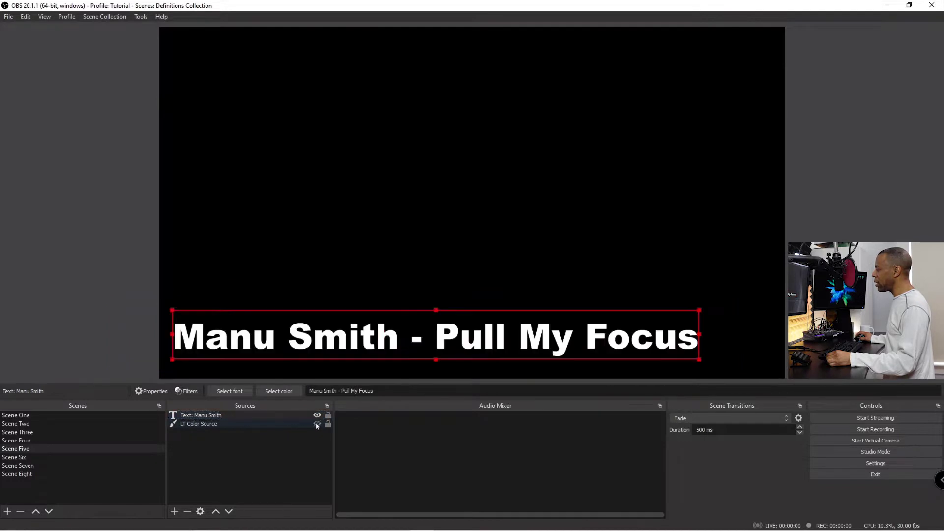
click(317, 423)
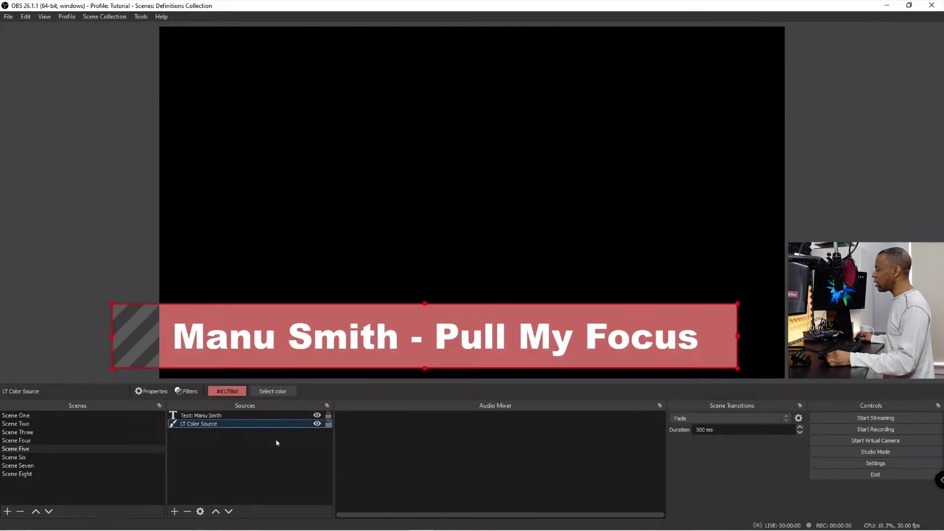
click(277, 440)
- Lock the text and LT Color Source, then check they still hide and show via their eye icons
click(328, 416)
click(329, 424)
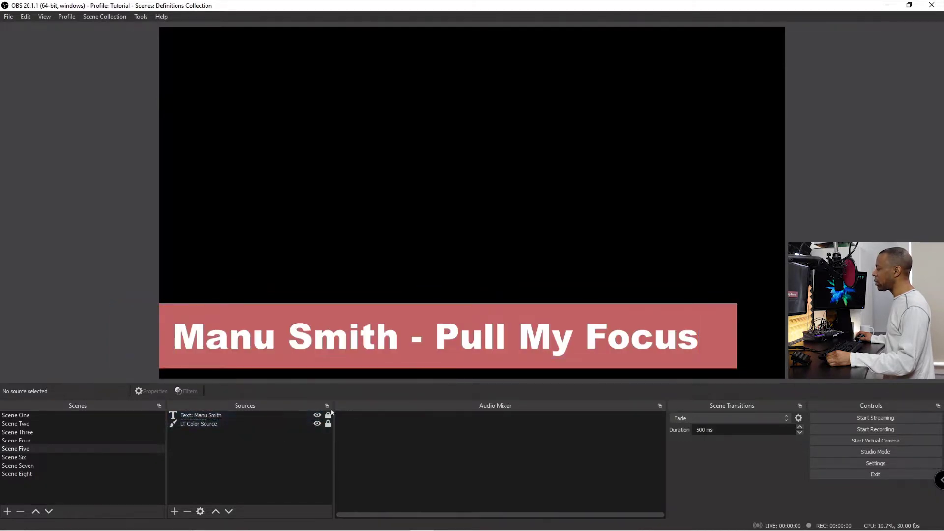
drag(364, 336, 470, 326)
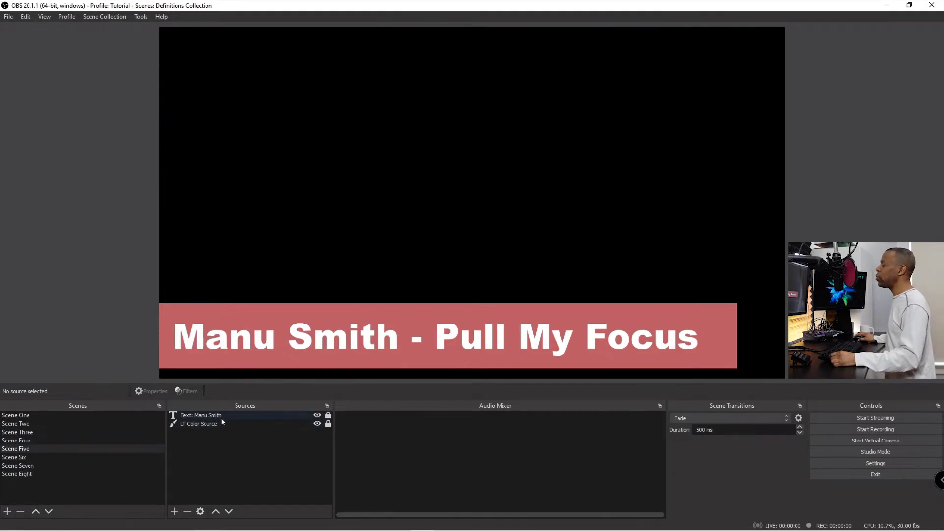
click(317, 416)
click(317, 416)
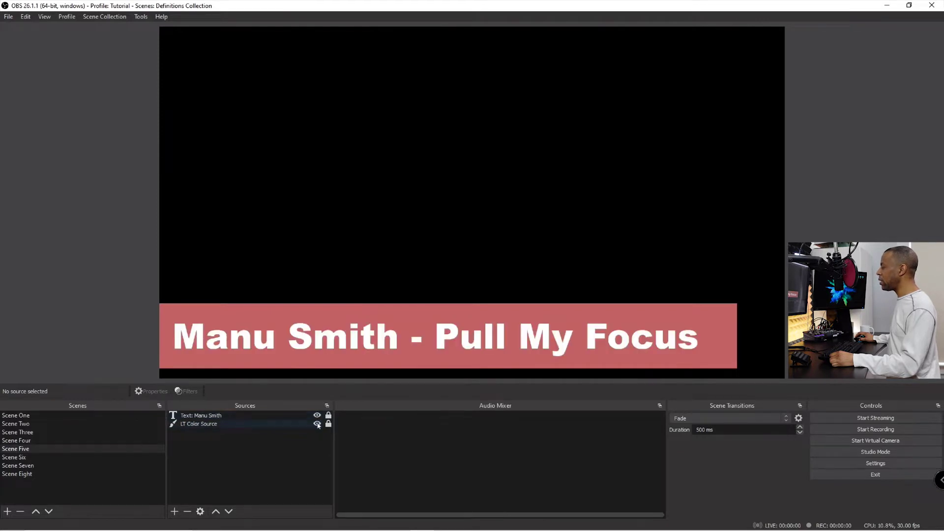
click(318, 425)
click(317, 424)
click(317, 424)
click(317, 424)
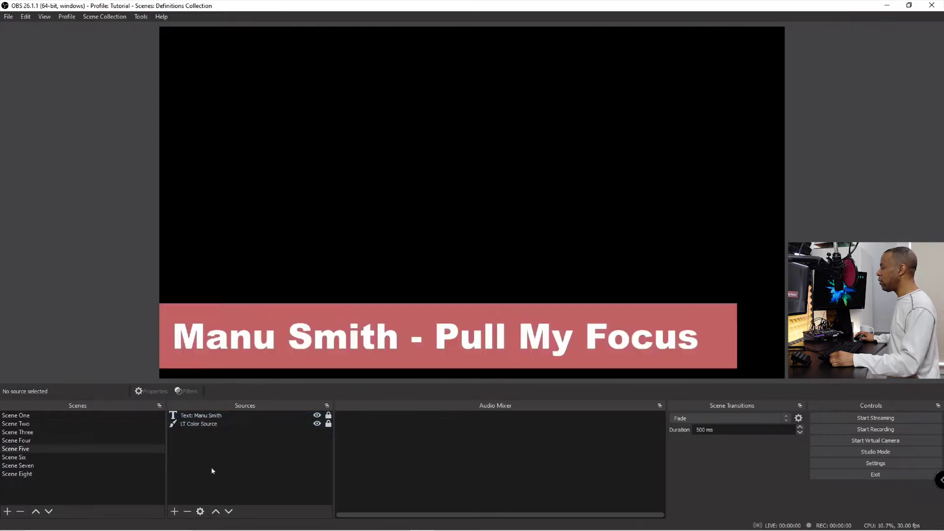
- Keep Fade as the transition and switch through Scene Five and Scene Six, ending on Scene Two
click(70, 424)
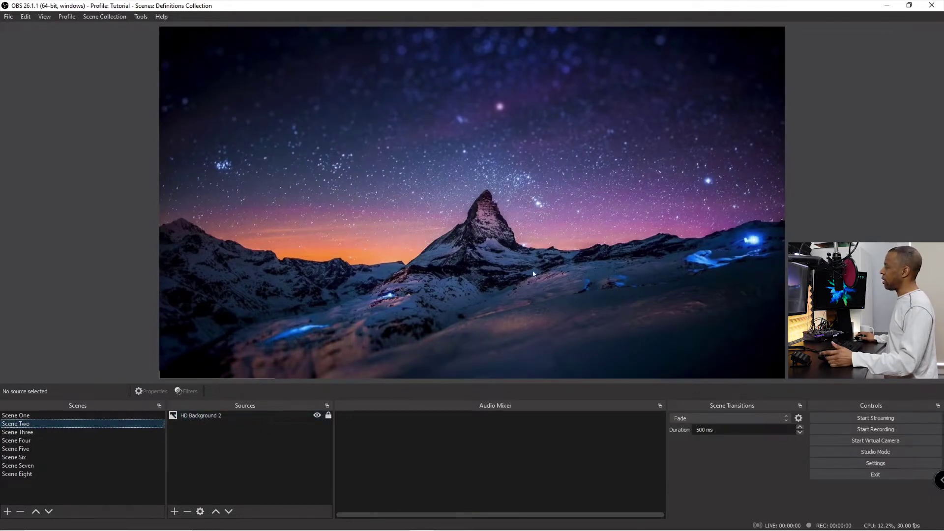
click(731, 421)
click(713, 419)
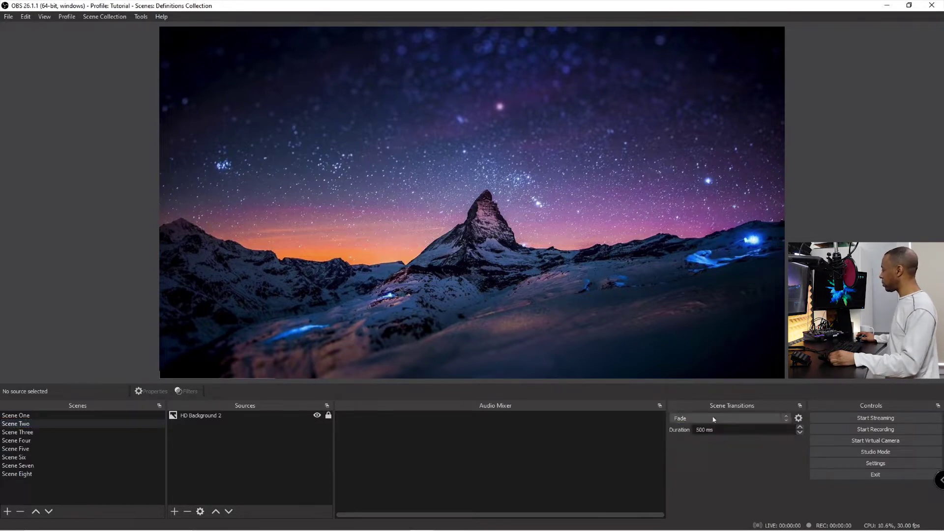
click(38, 449)
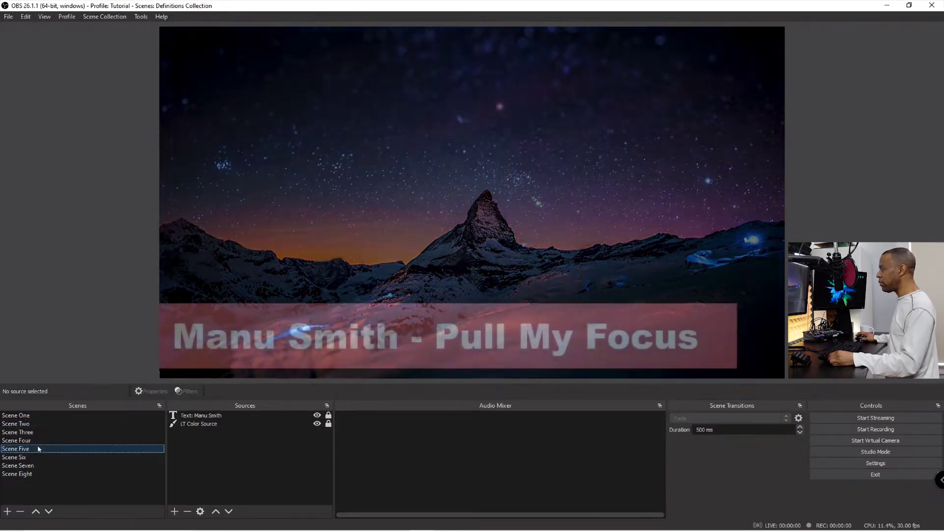
click(45, 457)
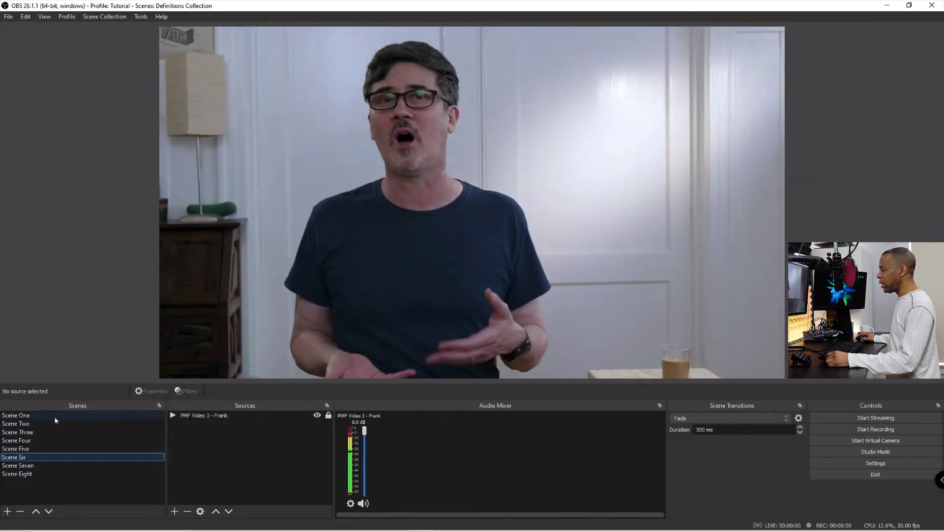
click(60, 426)
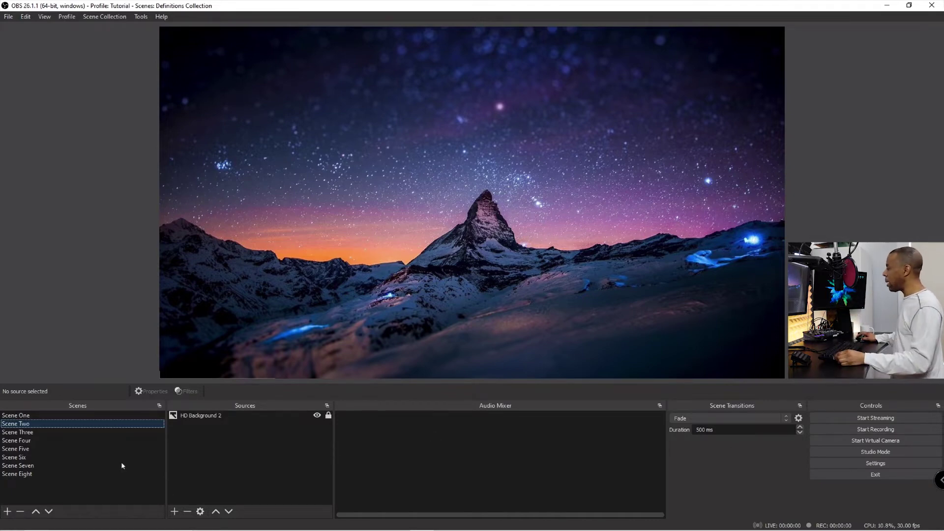
- Set the scene transition to Cut and test it between Scene Three and Scene Two
click(738, 421)
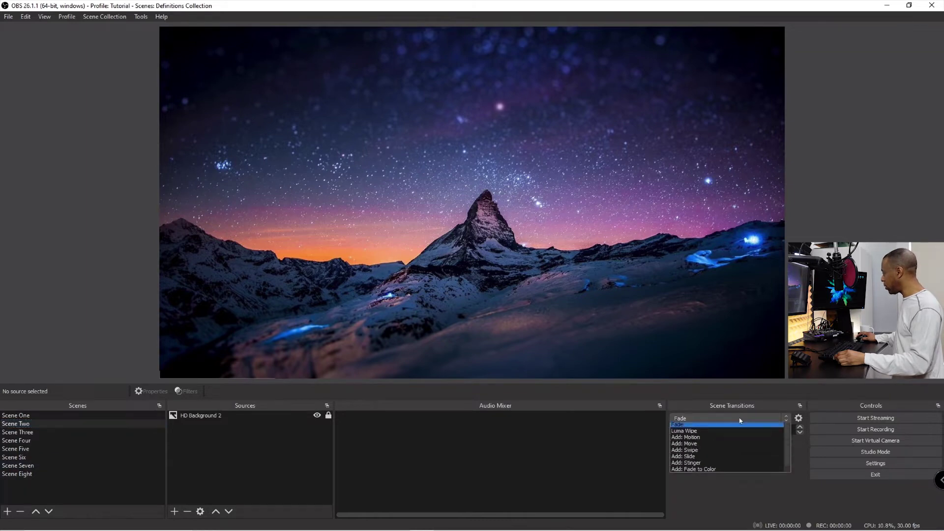
click(710, 430)
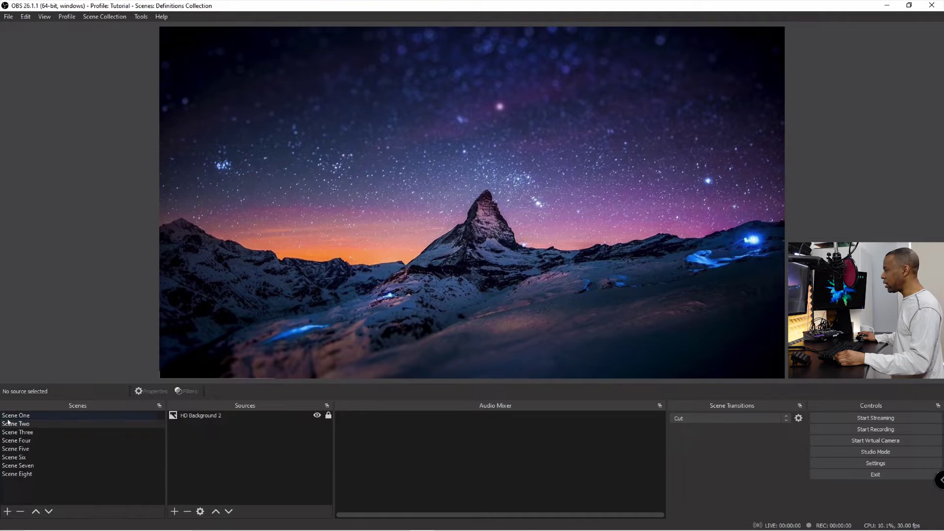
click(47, 433)
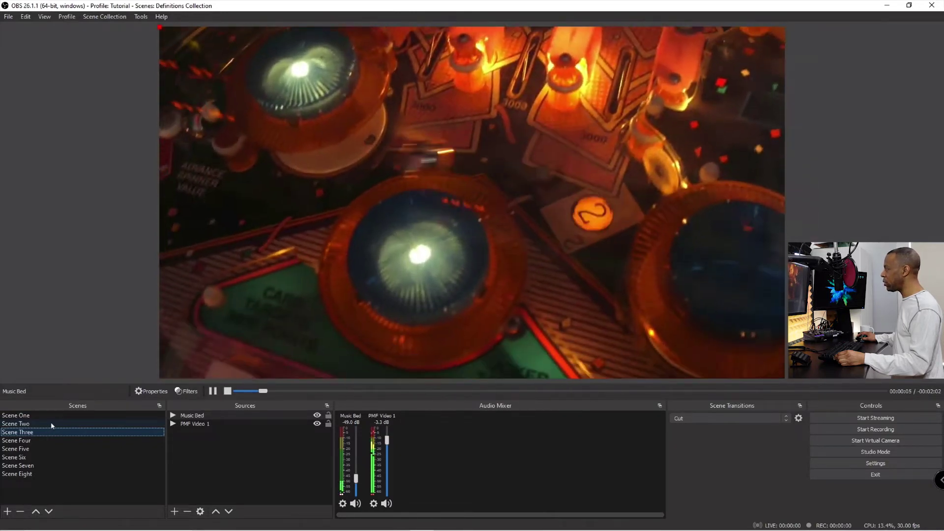
click(52, 424)
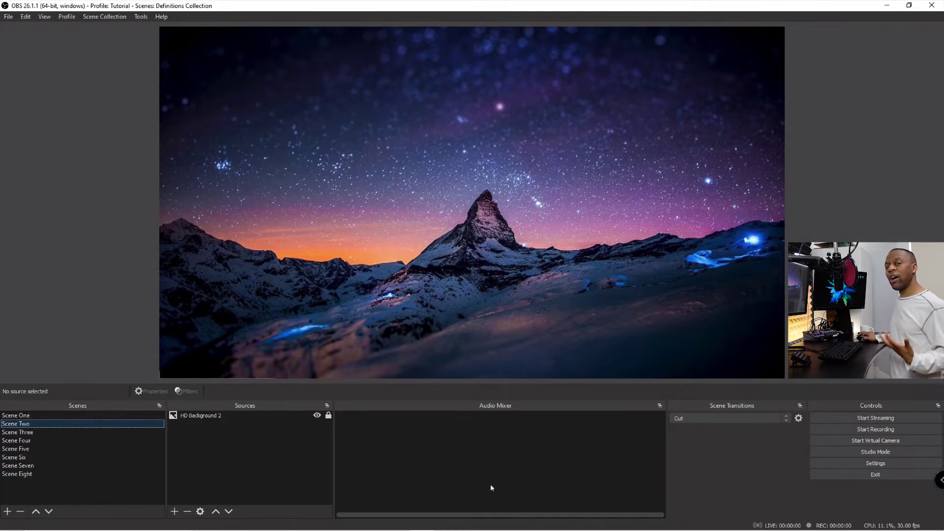
- Switch to a 300 ms Fade and watch it moving to Scene One and Scene Four
click(727, 418)
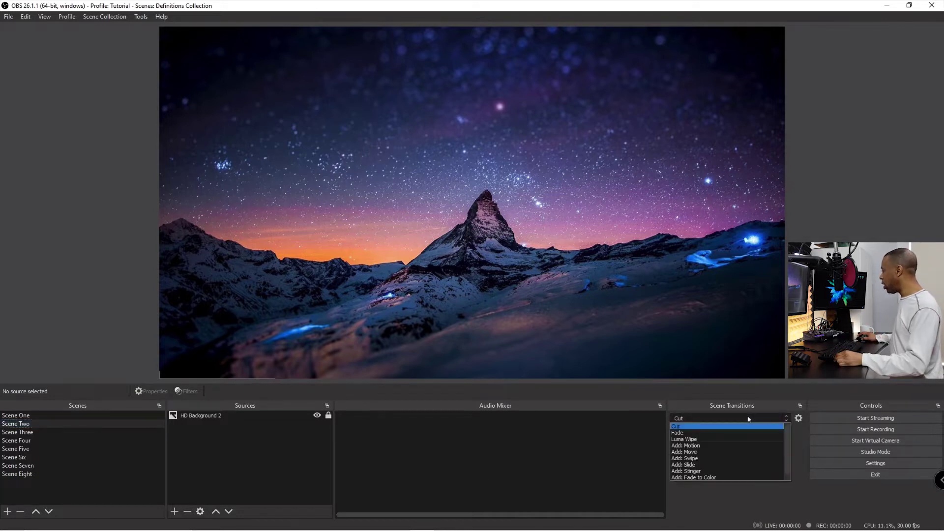
click(721, 432)
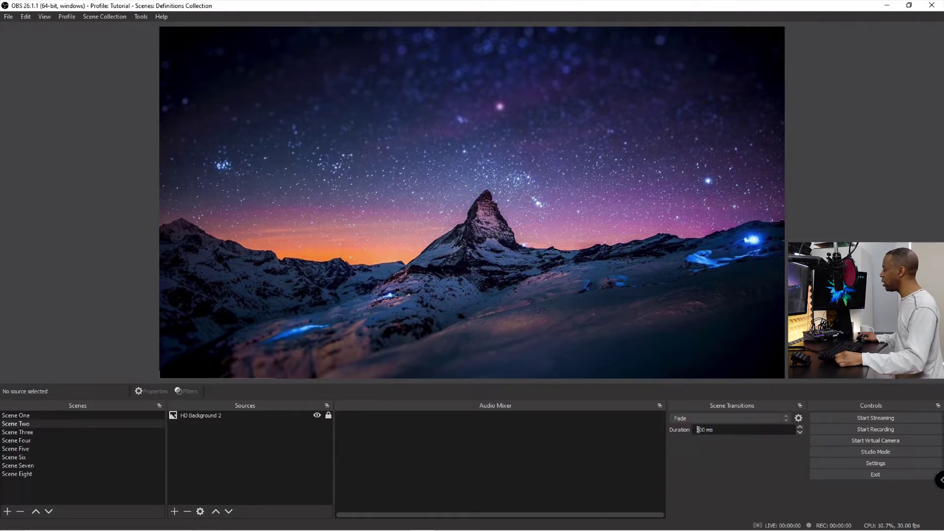
drag(696, 429, 699, 429)
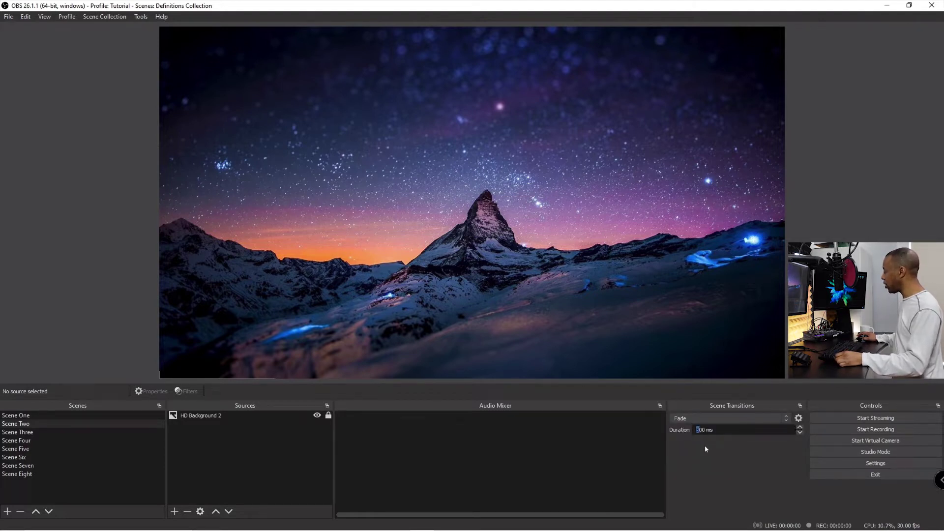
text(3)
key(Tab)
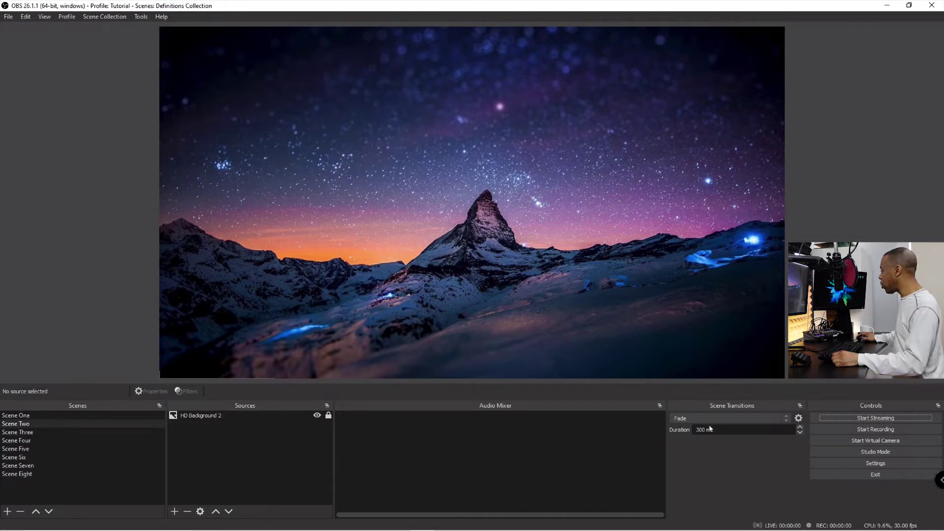
click(45, 416)
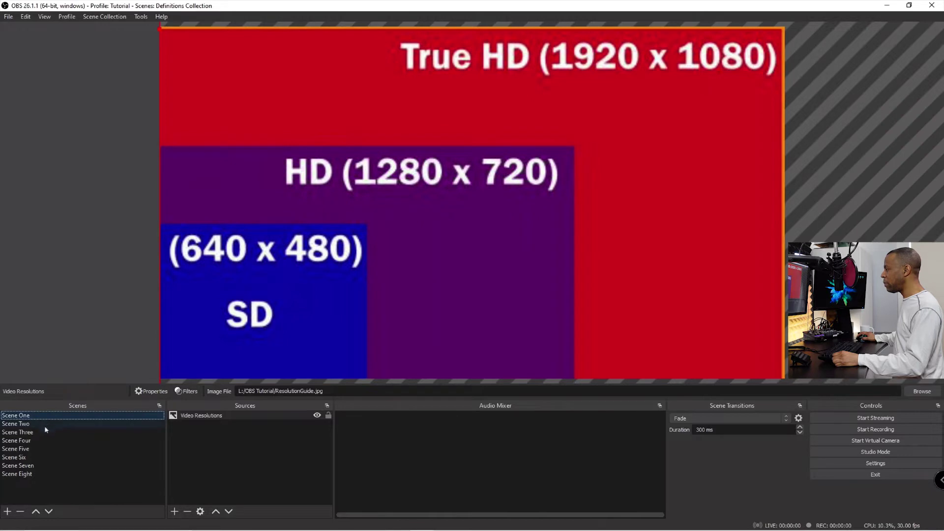
click(43, 441)
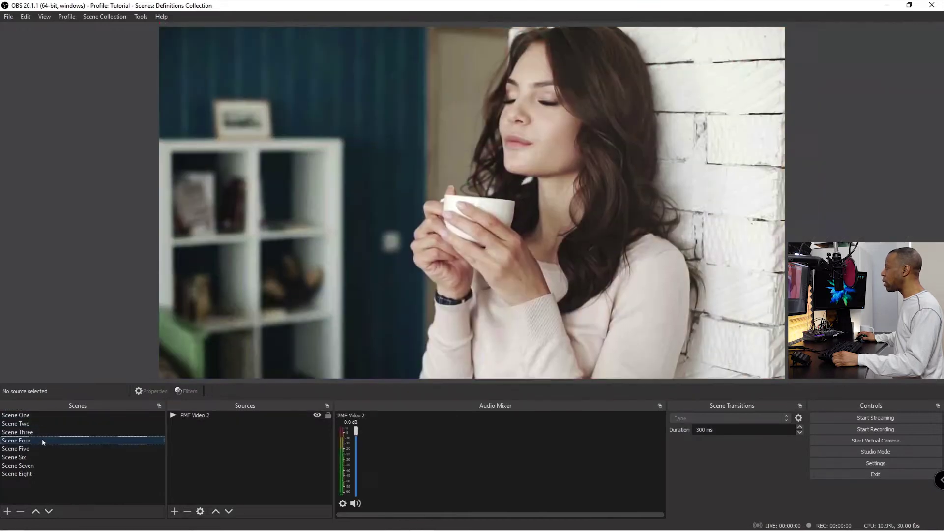
- Lengthen the Fade duration to 1000 ms and test it on Scene Five
click(697, 430)
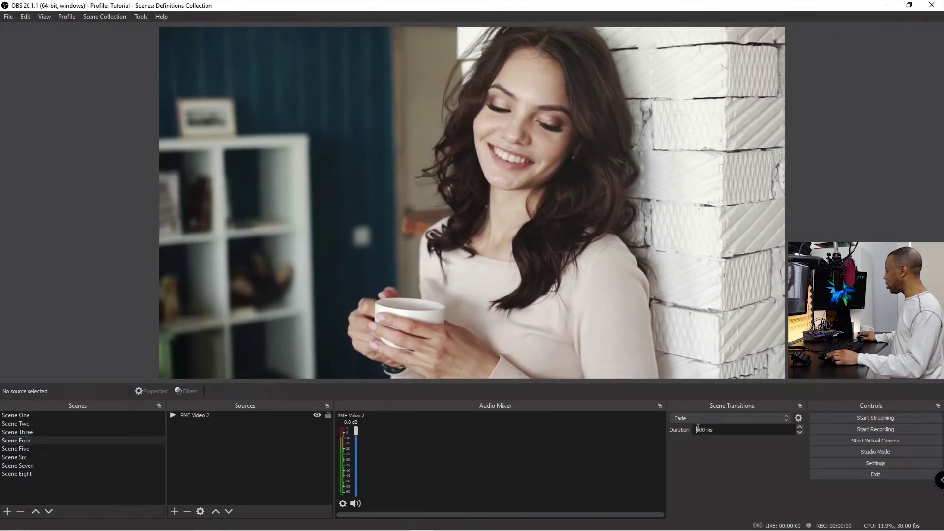
key(Delete)
text(10)
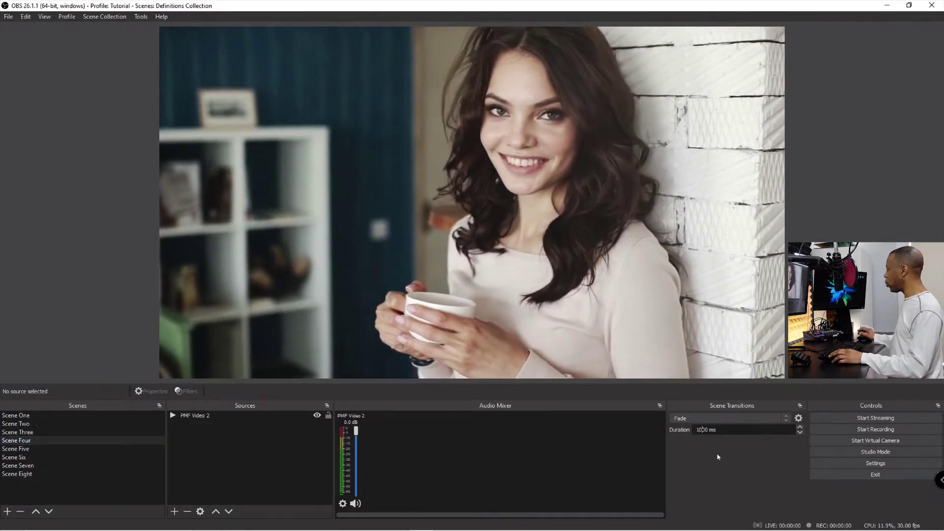
key(Tab)
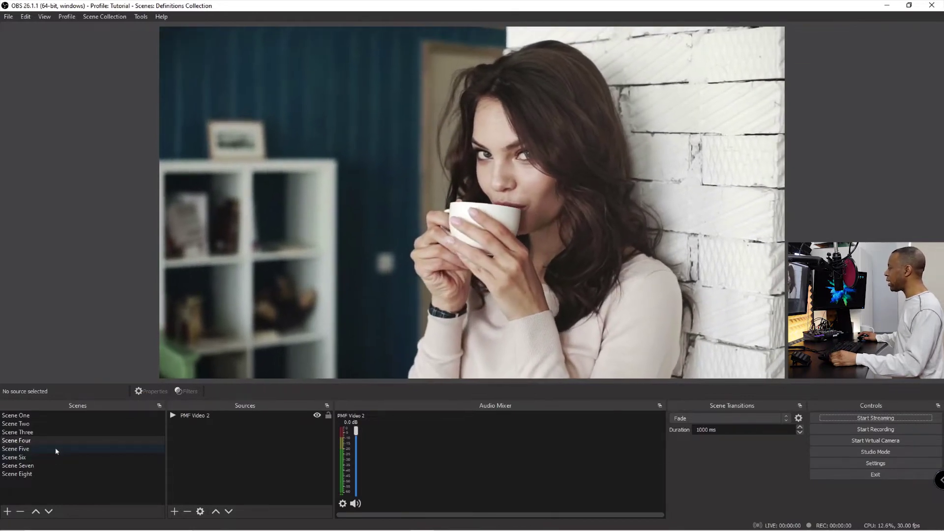
click(56, 449)
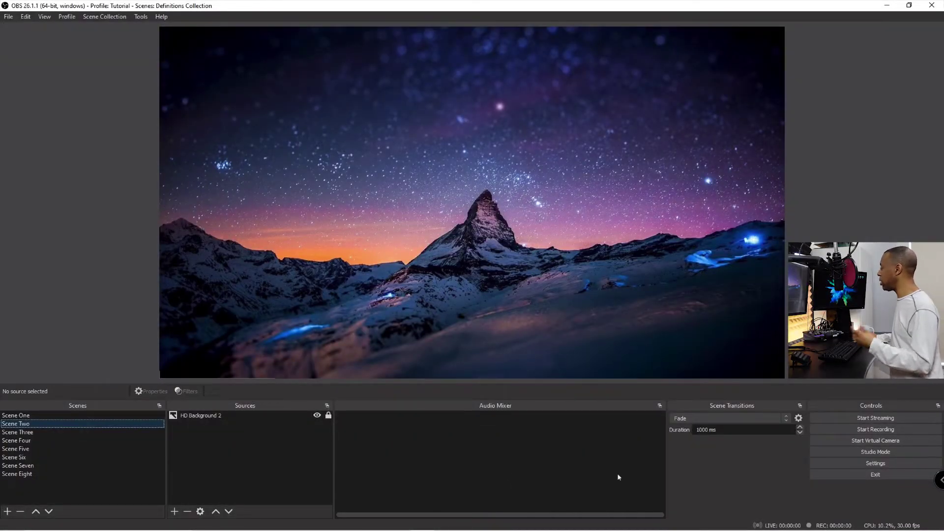
- Add a Luma Wipe transition with the default name and Cloud pattern, previewing it several times
click(764, 418)
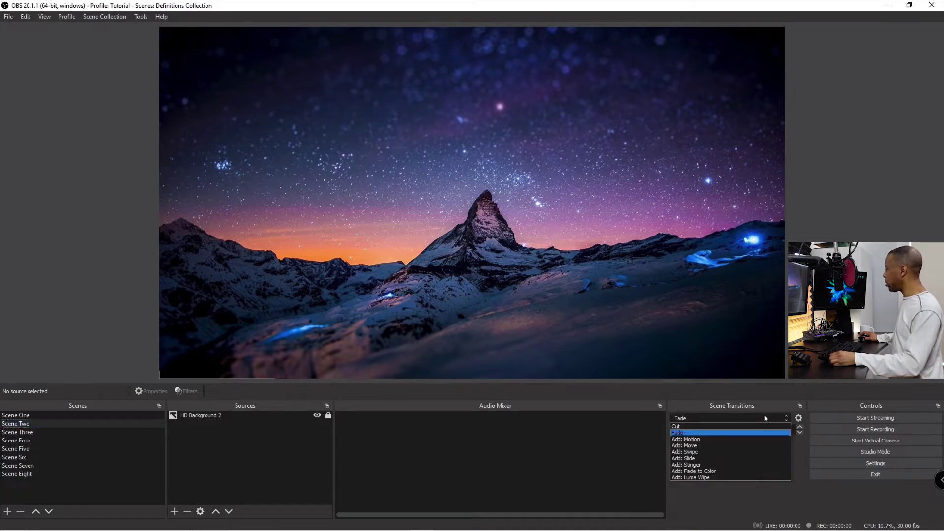
click(730, 477)
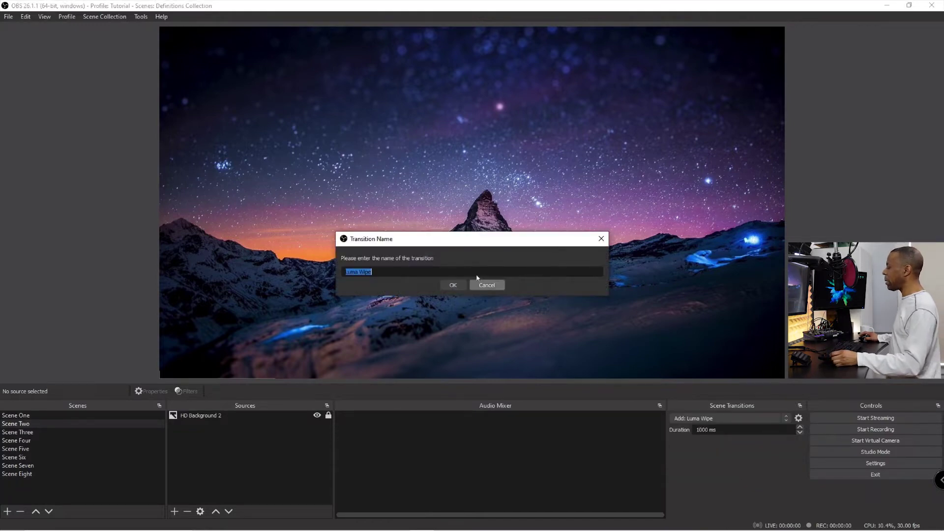
click(448, 285)
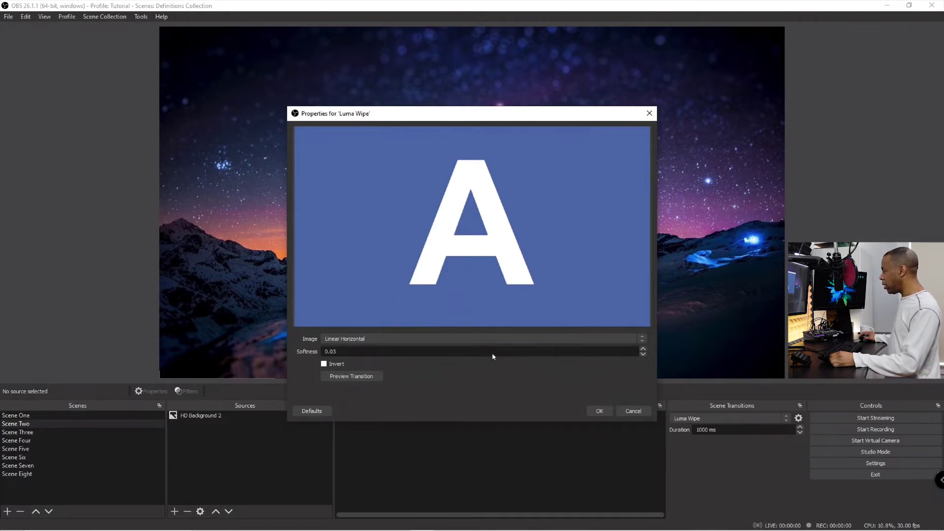
click(607, 338)
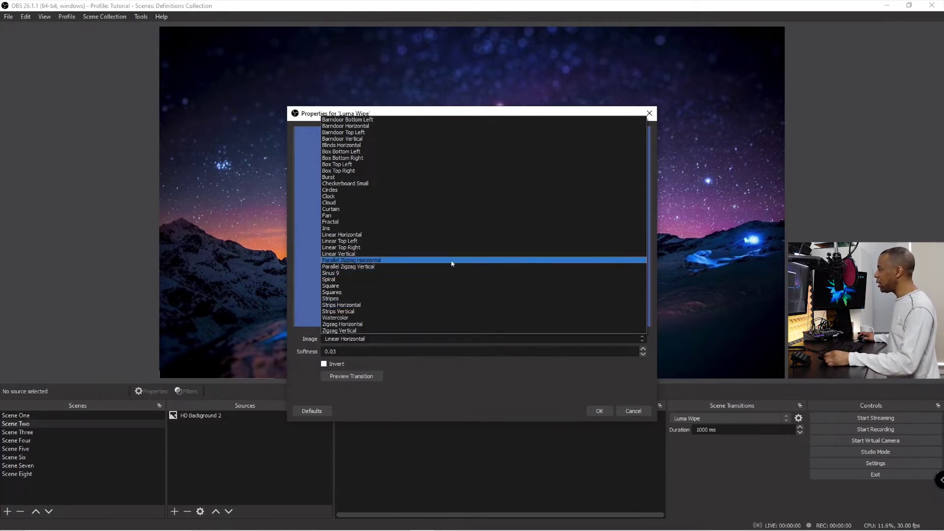
click(407, 203)
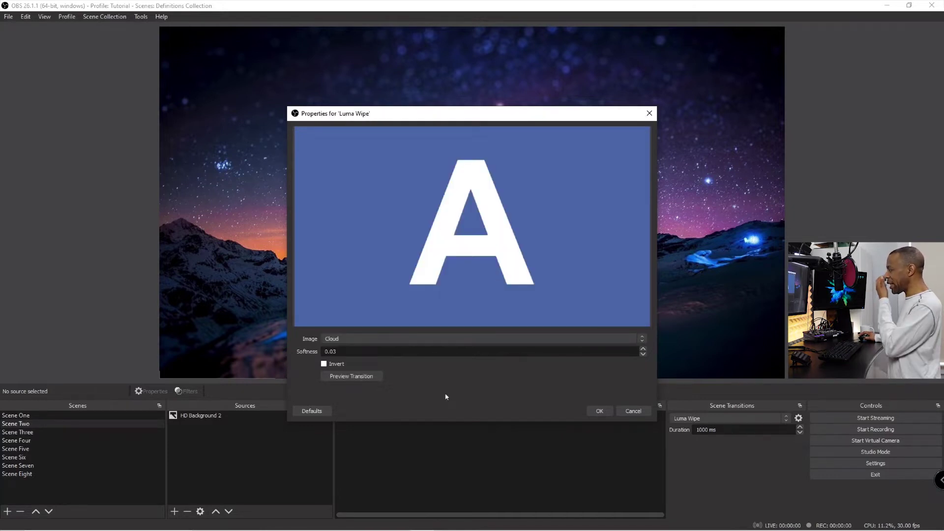
click(363, 378)
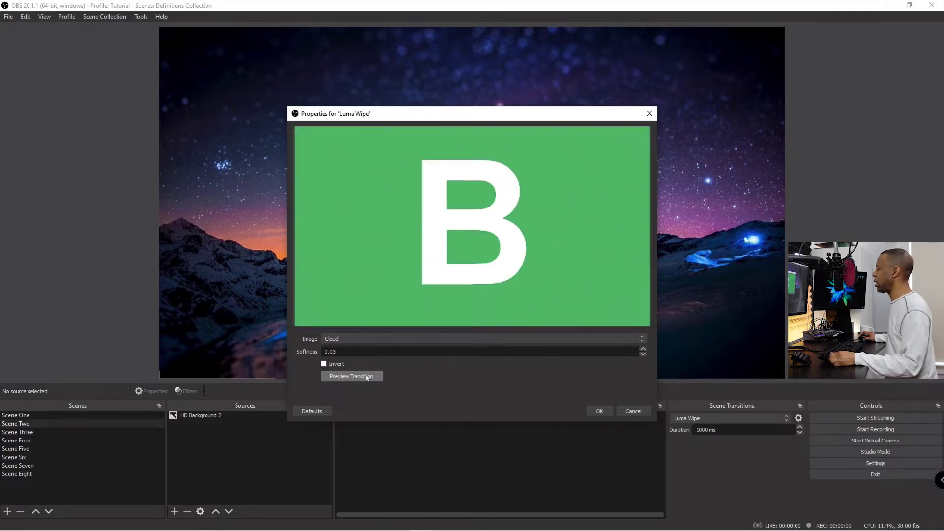
click(368, 377)
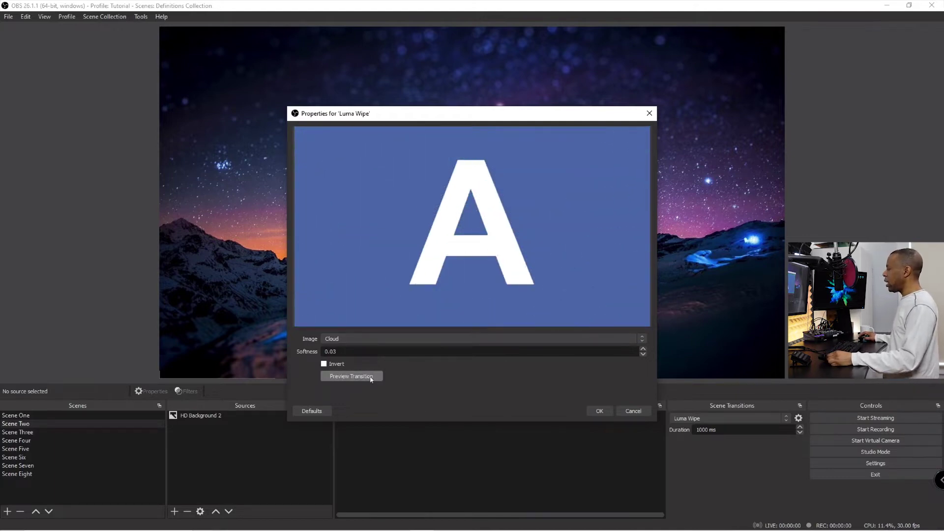
click(369, 376)
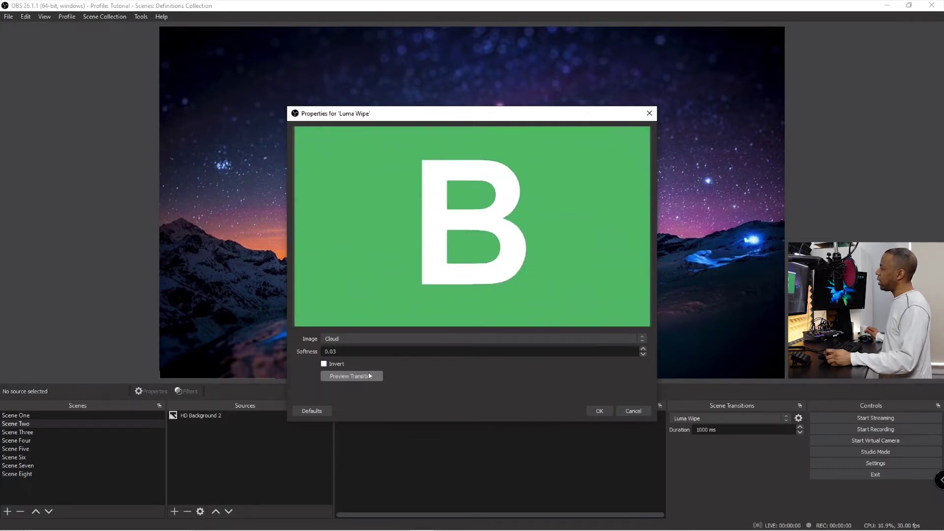
click(370, 377)
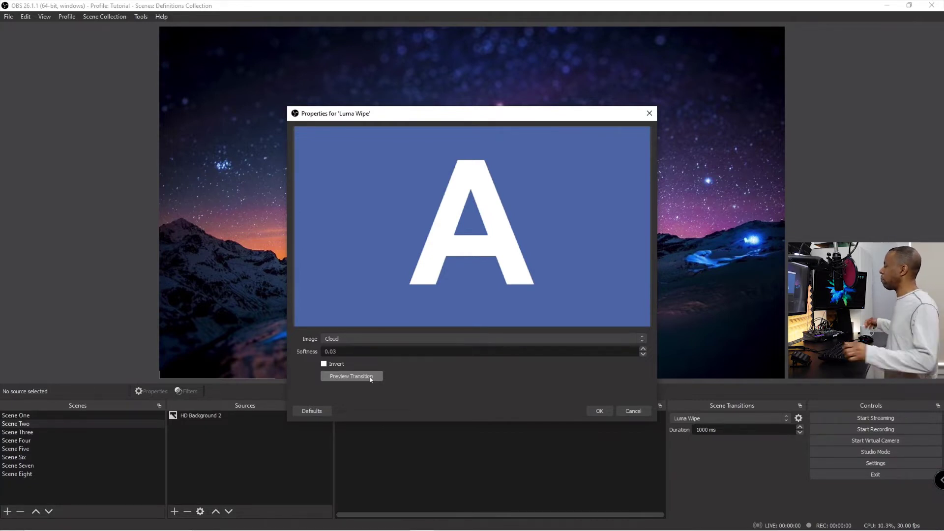
click(370, 377)
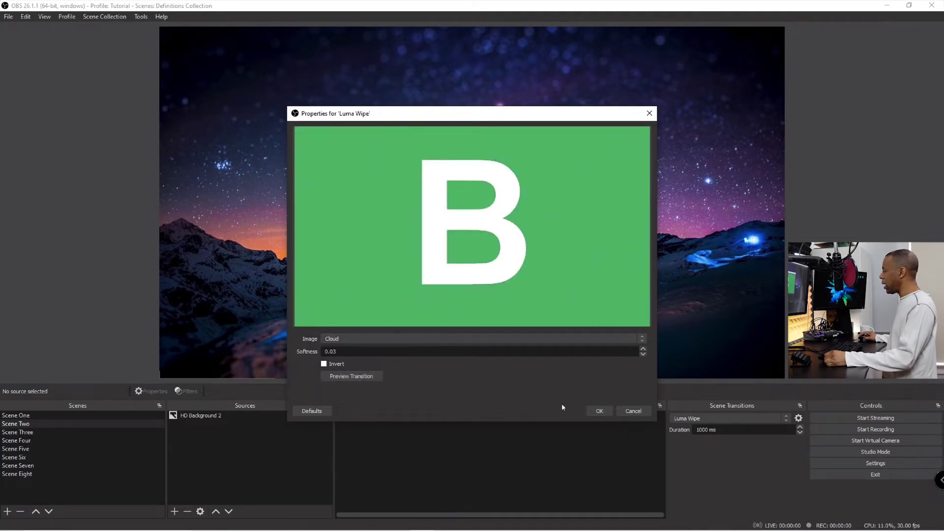
click(601, 412)
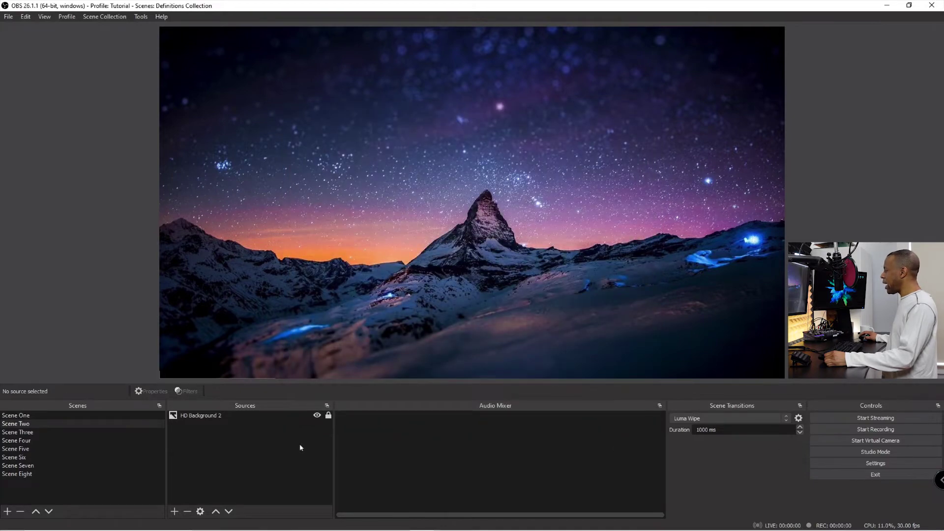
- Try the Cloud wipe on Scenes Three and Six, then switch it to Curtain and test on Scene Seven
click(45, 432)
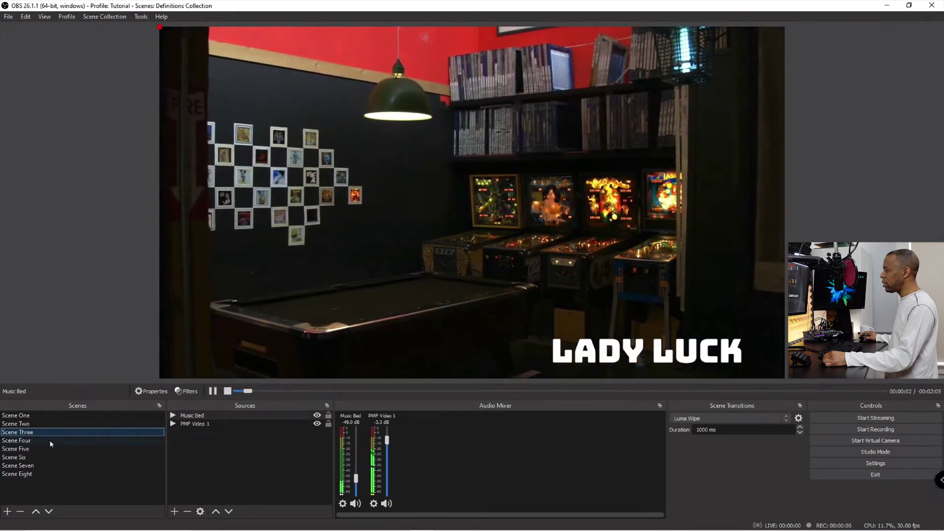
click(49, 457)
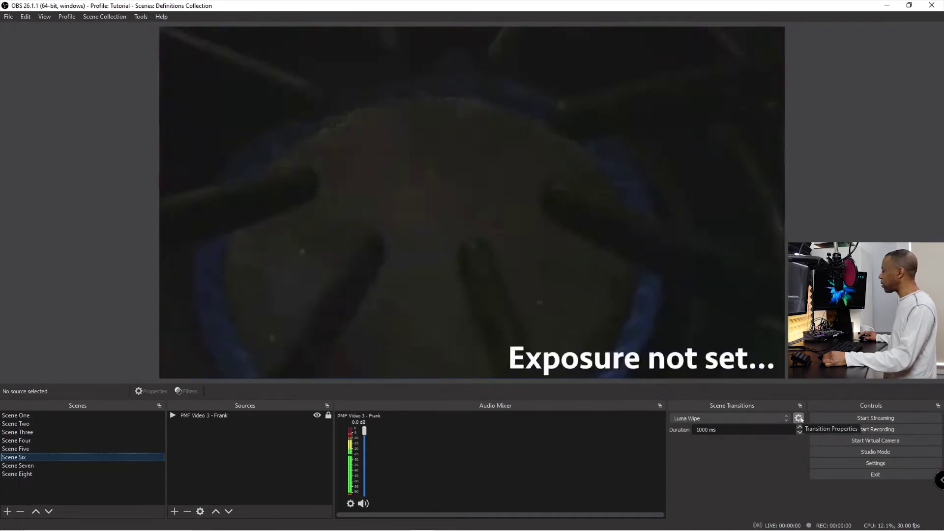
click(799, 418)
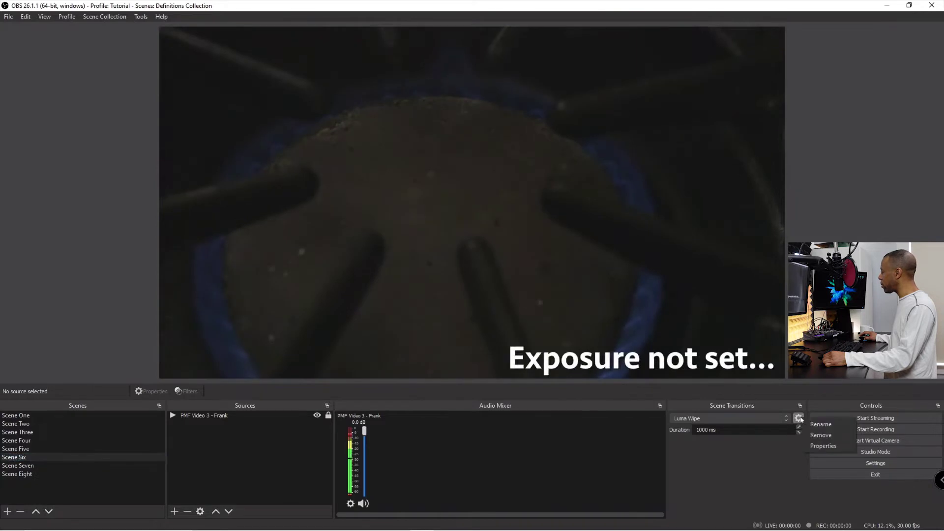
click(824, 446)
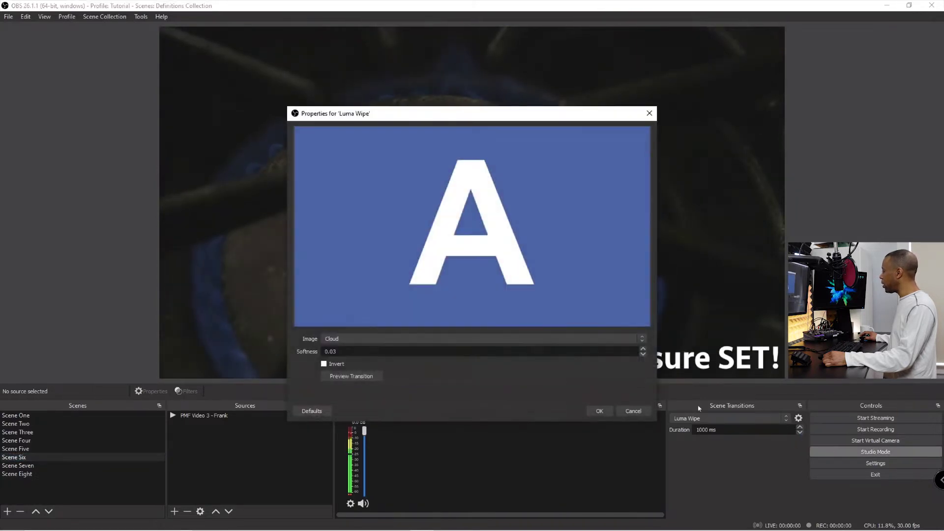
click(467, 339)
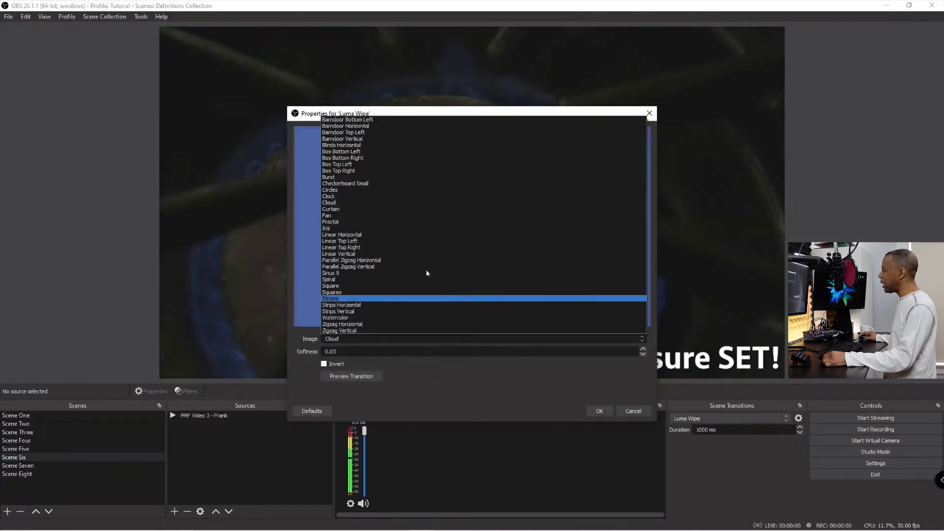
click(411, 210)
click(350, 379)
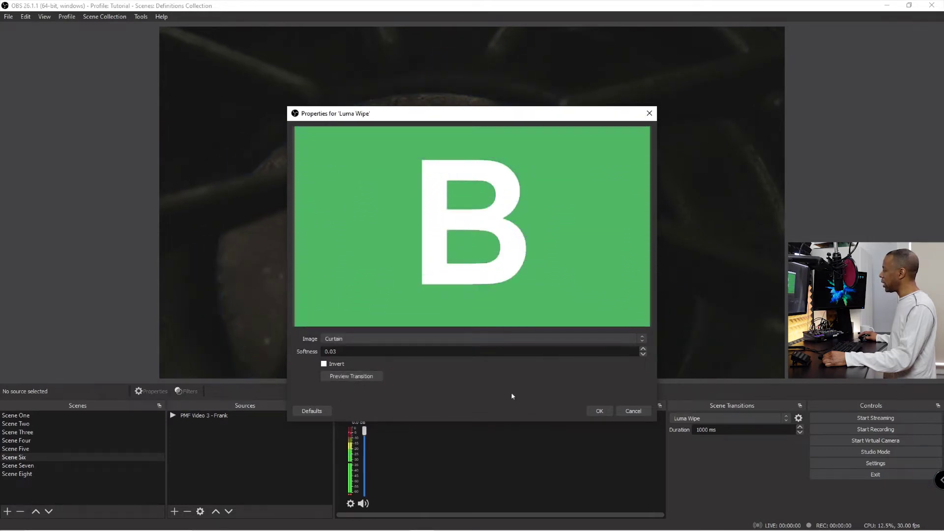
click(599, 411)
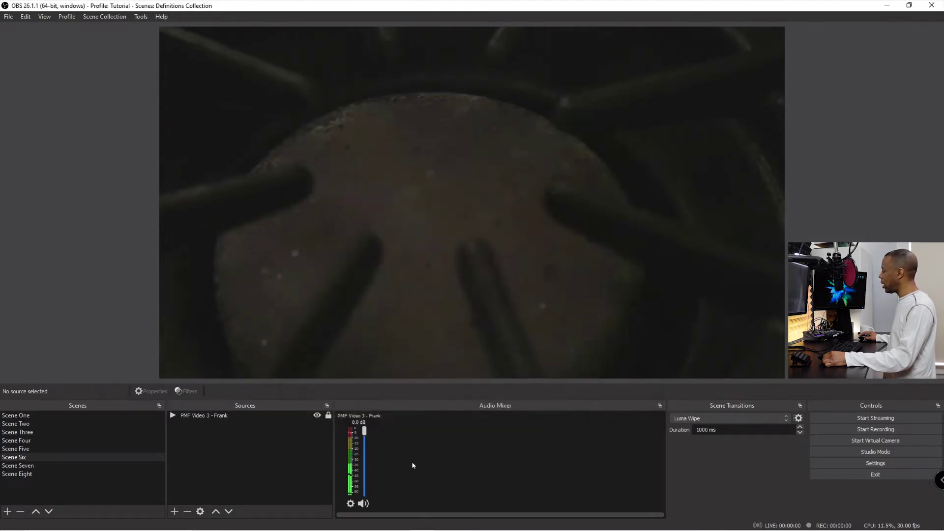
click(76, 465)
- Set the transition duration to 300 ms, test it on Scenes Three and Two, and list scene collections
key(Up)
key(Up)
key(Up)
key(Up)
key(Up)
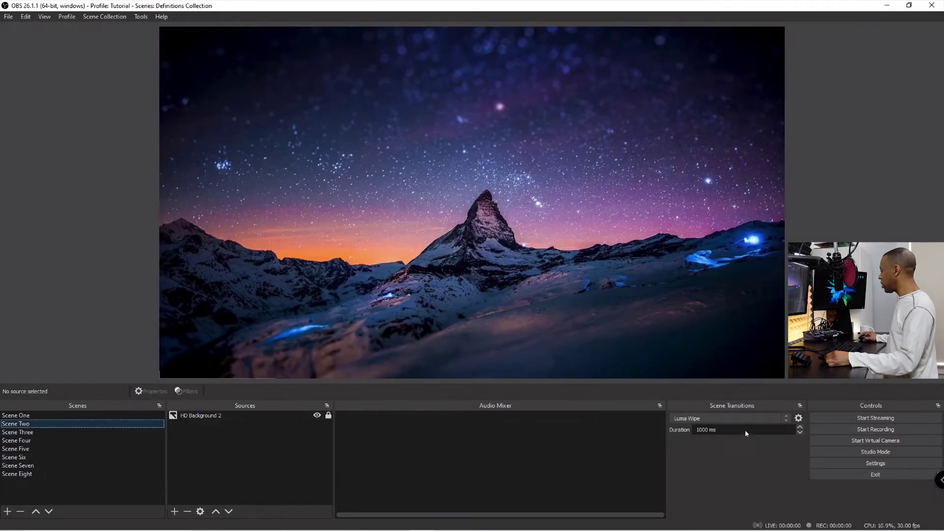
drag(703, 430, 695, 442)
text(3)
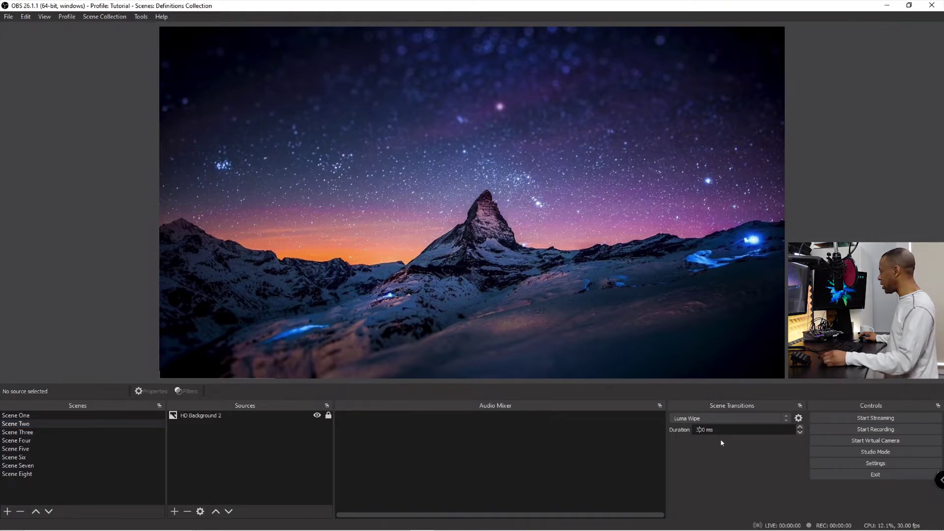
key(Tab)
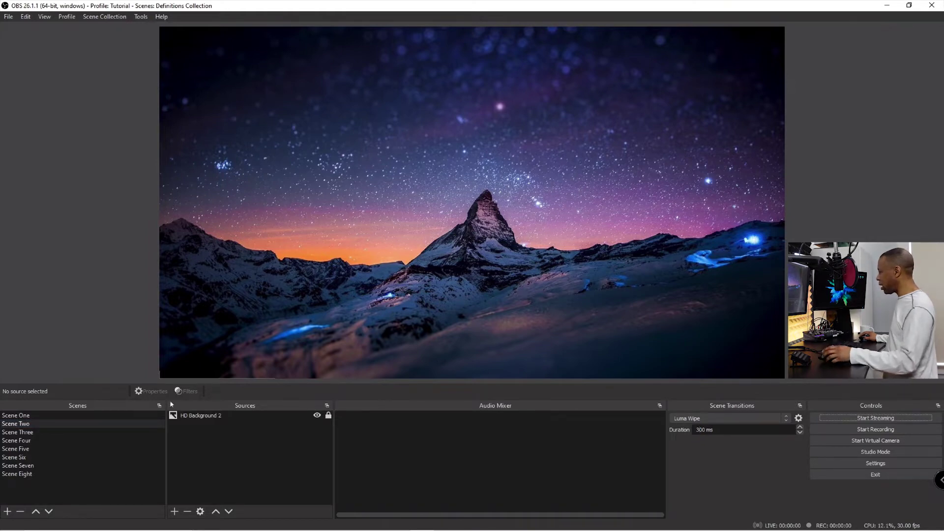
click(82, 434)
click(59, 424)
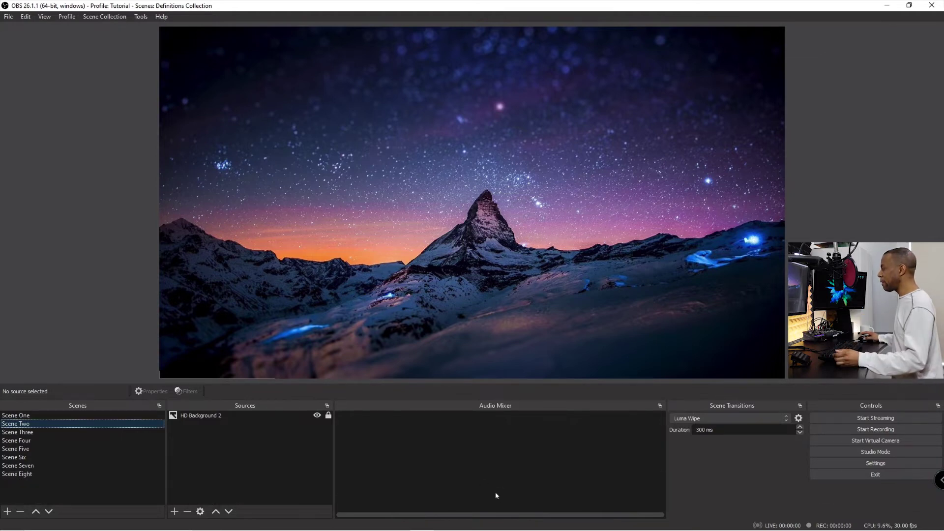
click(114, 18)
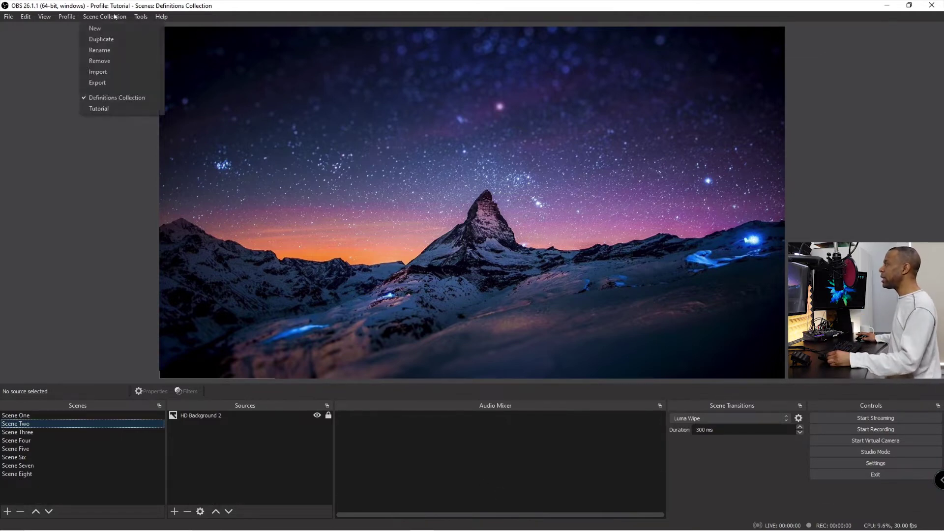
- Switch to the Tutorial collection and add a Color Source with default light grey colour and size
click(134, 111)
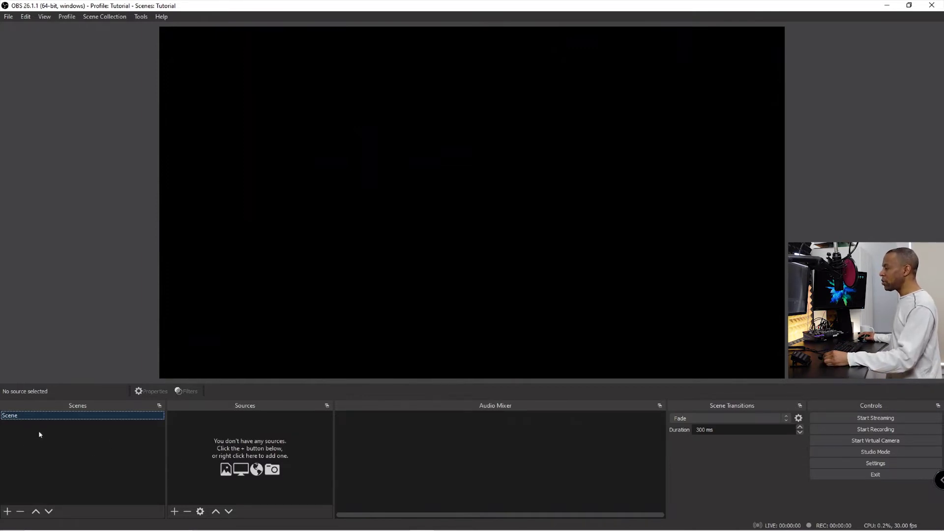
click(174, 511)
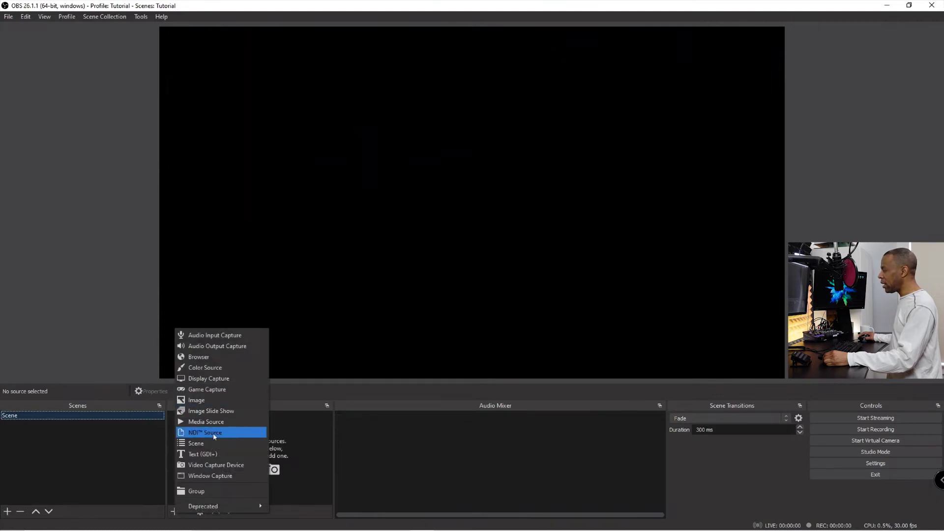
click(235, 368)
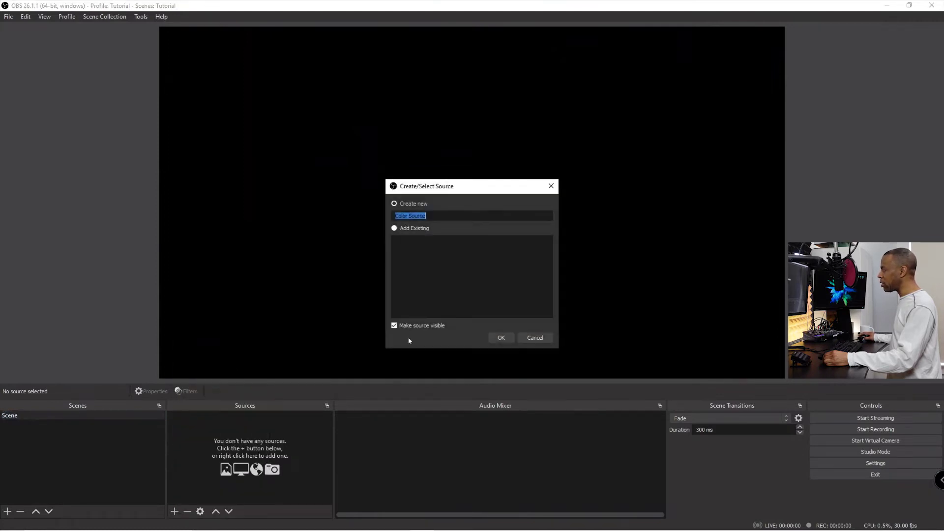
click(501, 337)
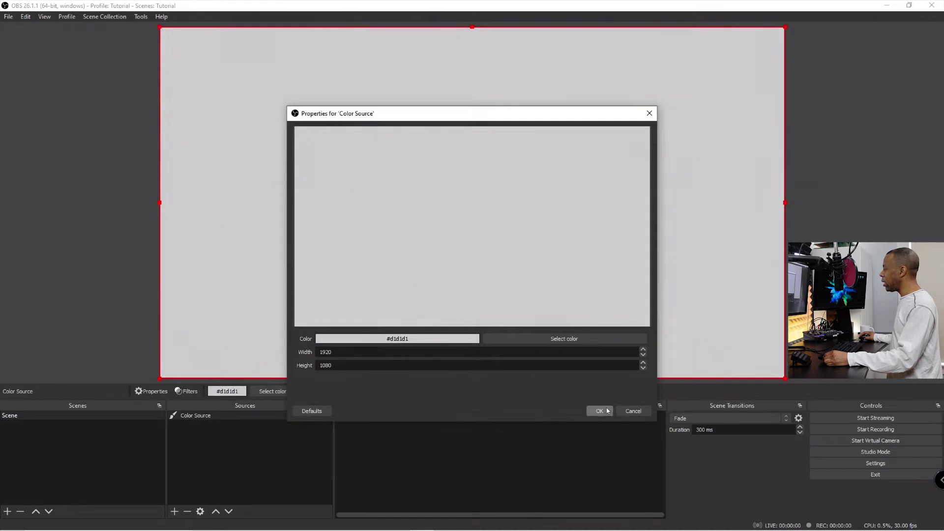
click(606, 412)
click(255, 460)
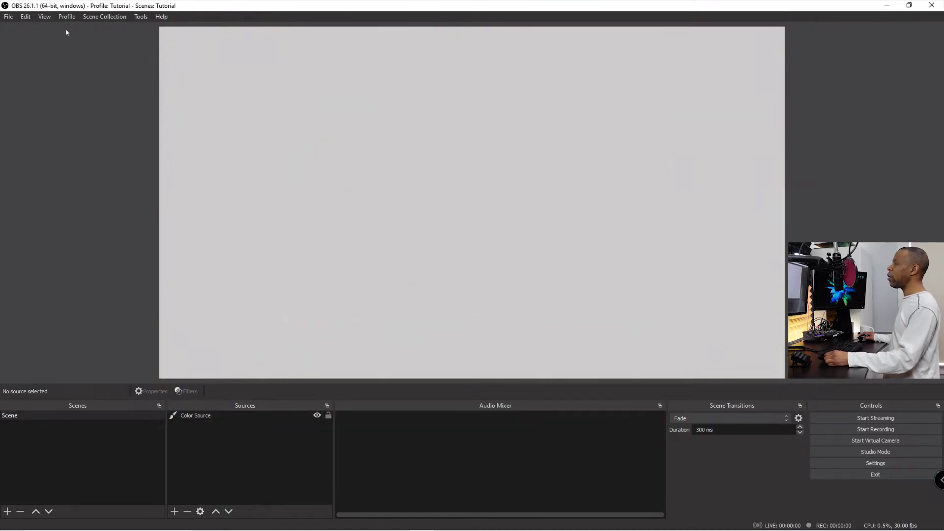
- Choose Definitions Collection from the Scene Collection menu to reload its eight scenes
click(112, 18)
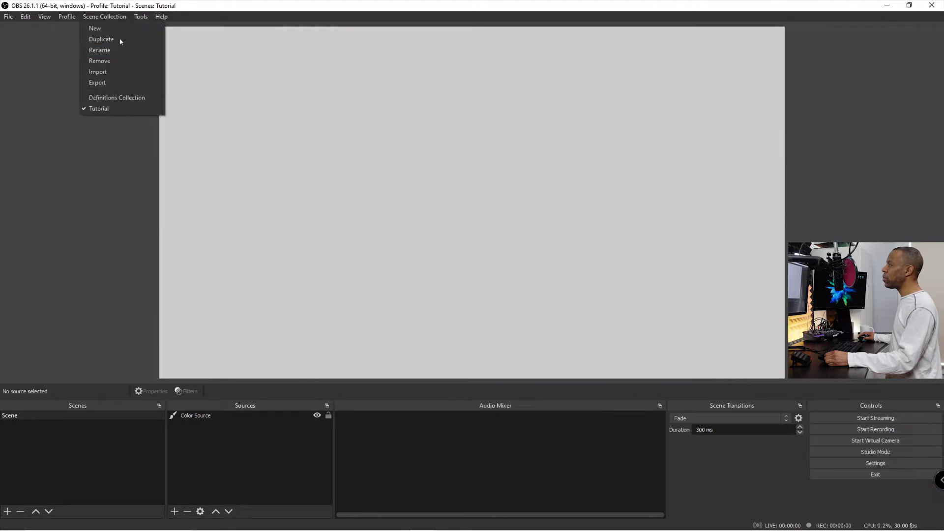
click(120, 98)
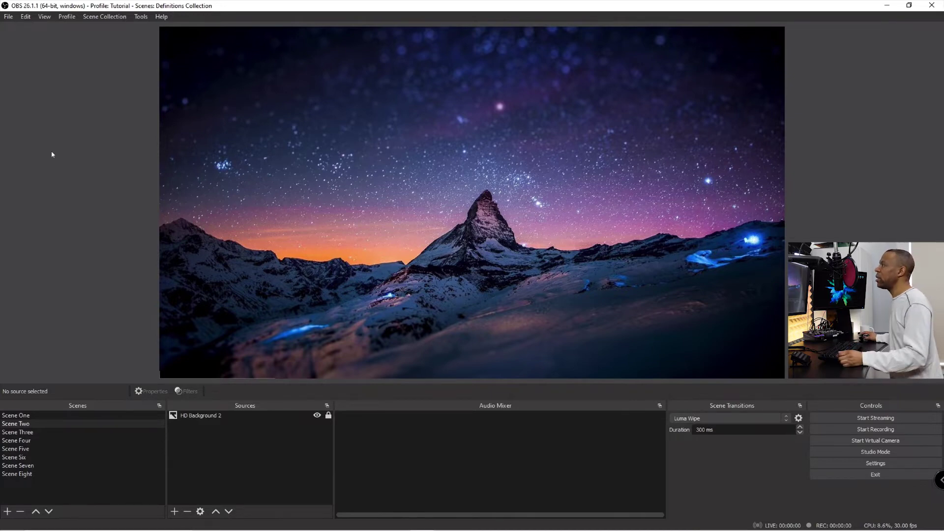
click(72, 19)
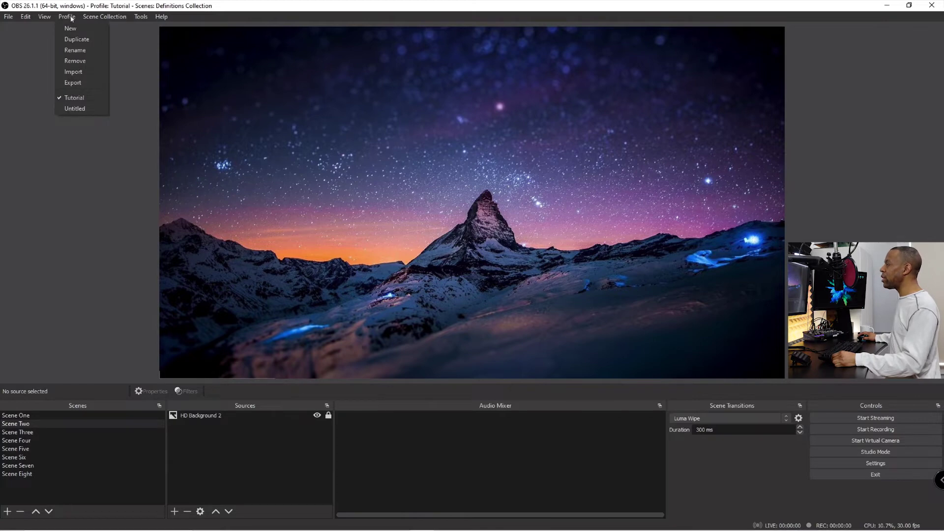
click(311, 200)
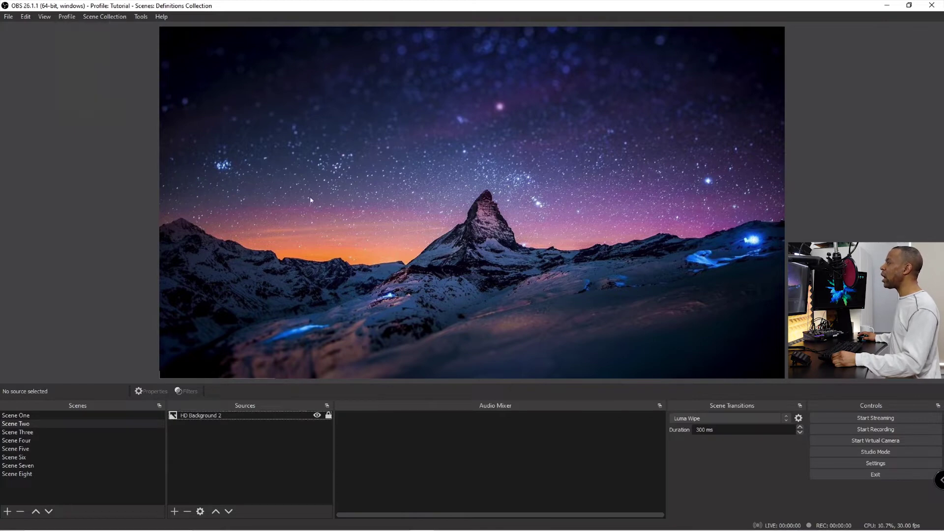
click(899, 464)
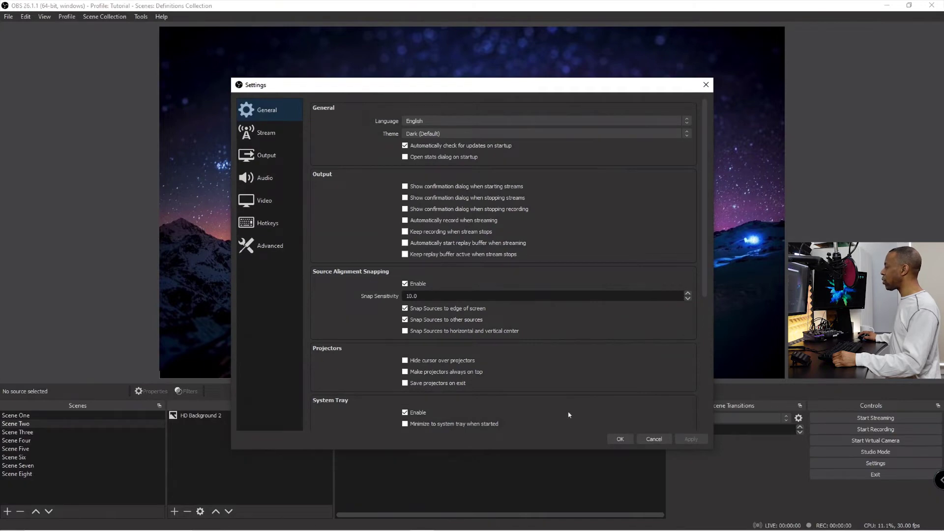
click(654, 438)
click(67, 17)
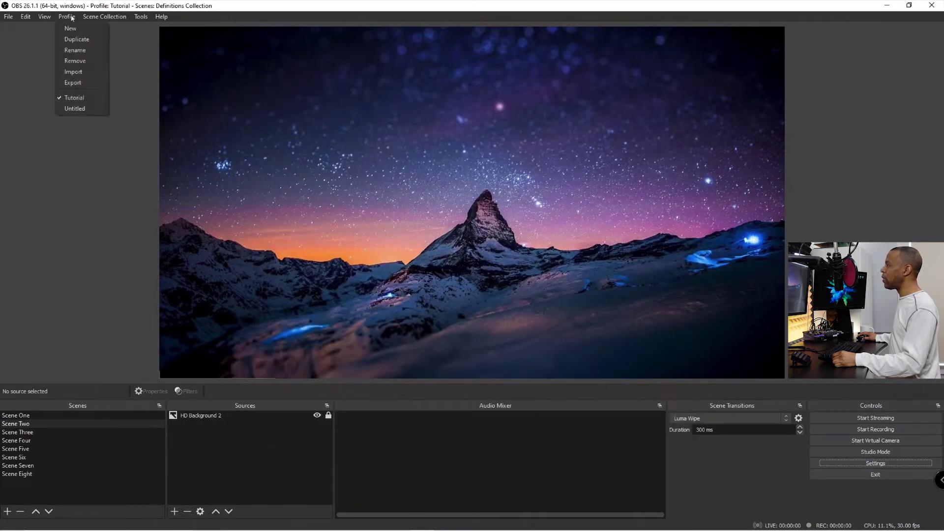
click(72, 18)
click(72, 17)
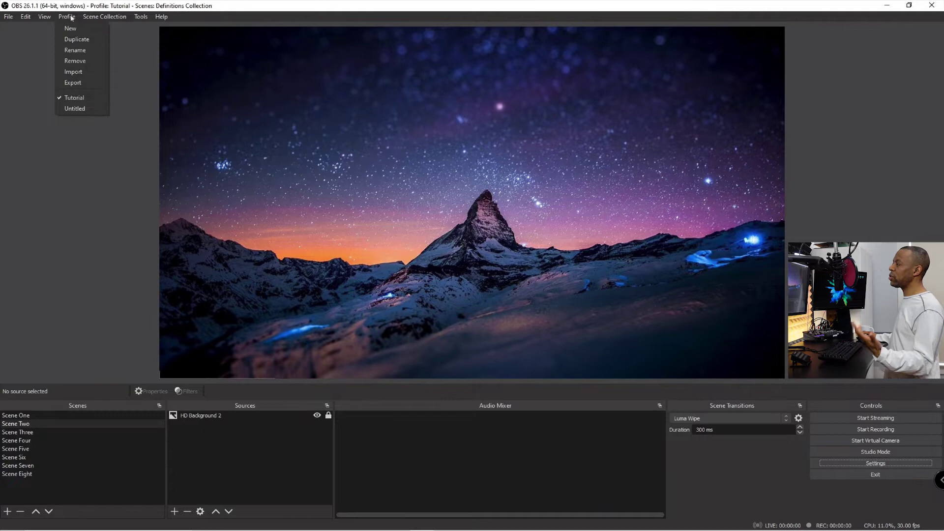
click(71, 18)
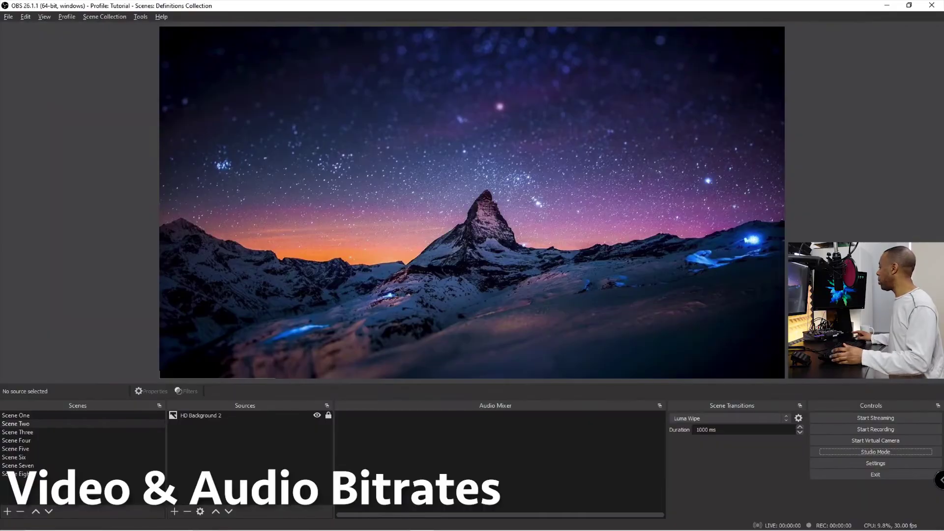
- In Settings > Output, change Output Mode from Simple to Advanced, then view the Recording and Streaming tabs
click(875, 463)
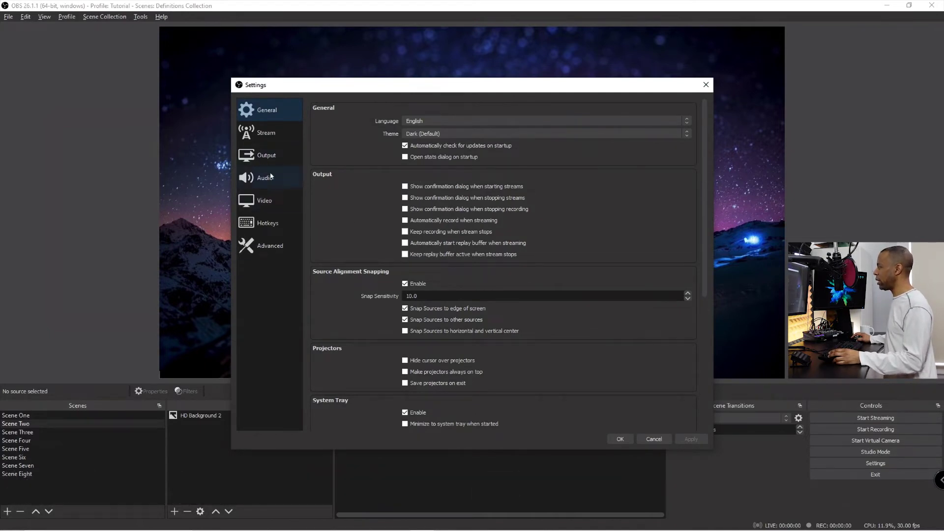
click(265, 156)
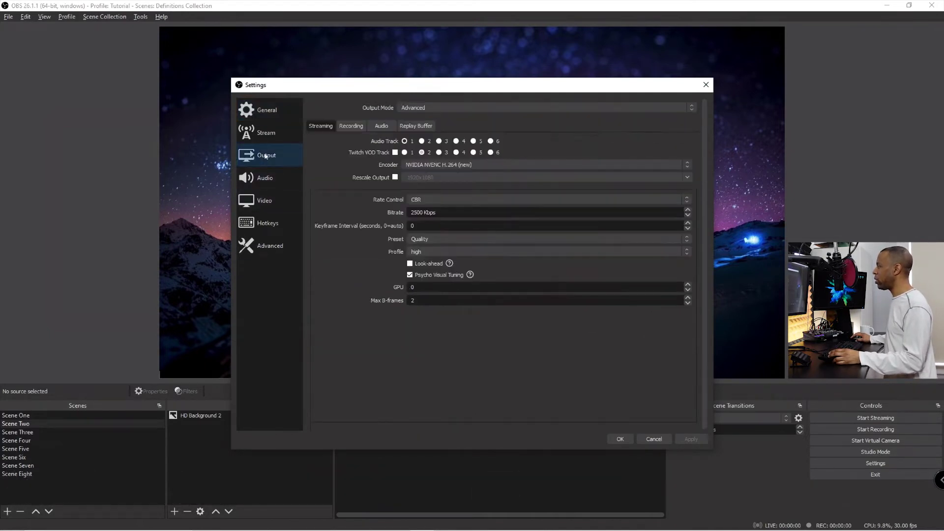
click(460, 107)
click(419, 115)
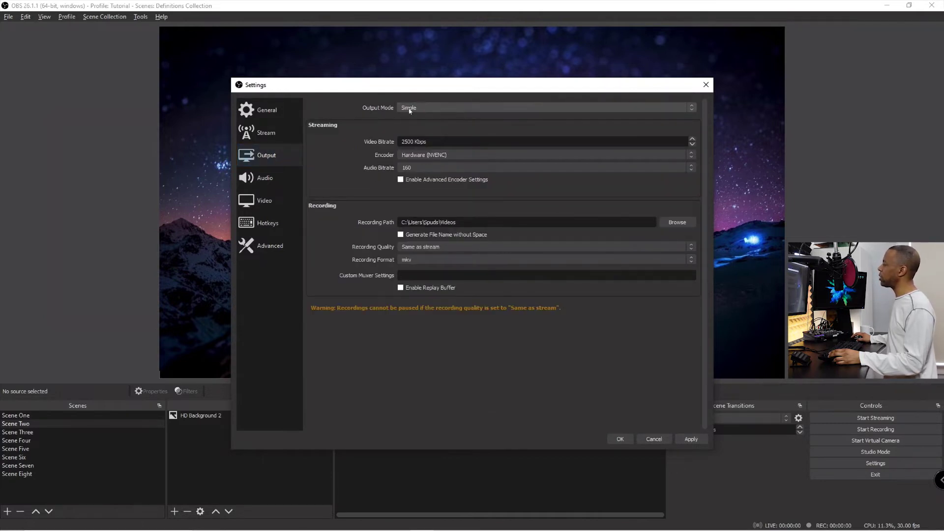
click(554, 108)
click(448, 122)
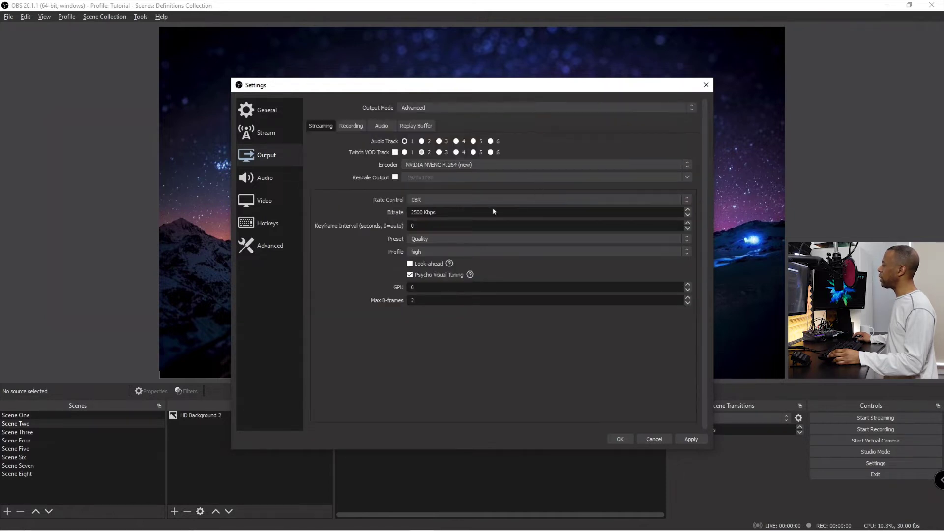
click(351, 125)
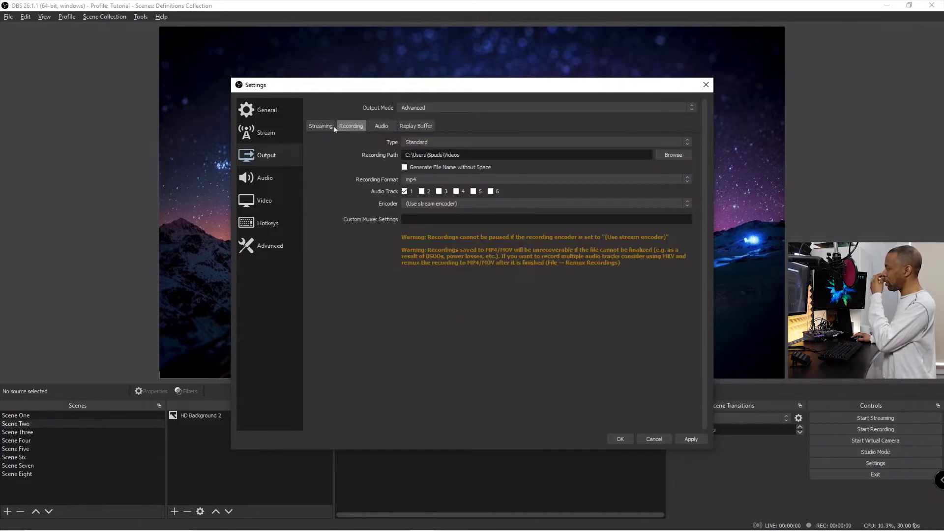
click(324, 126)
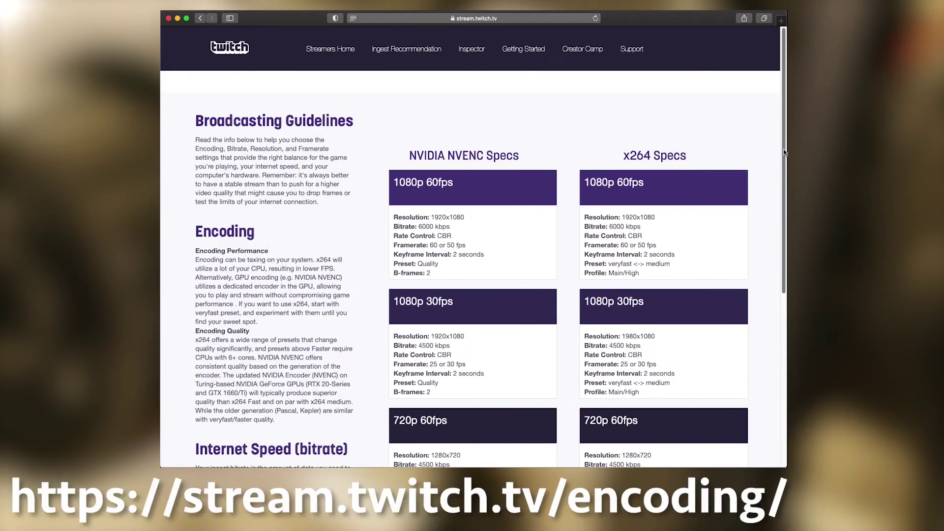
- Scroll Twitch's Broadcasting Guidelines page to the NVENC and x264 encoder spec tables
drag(783, 149, 785, 286)
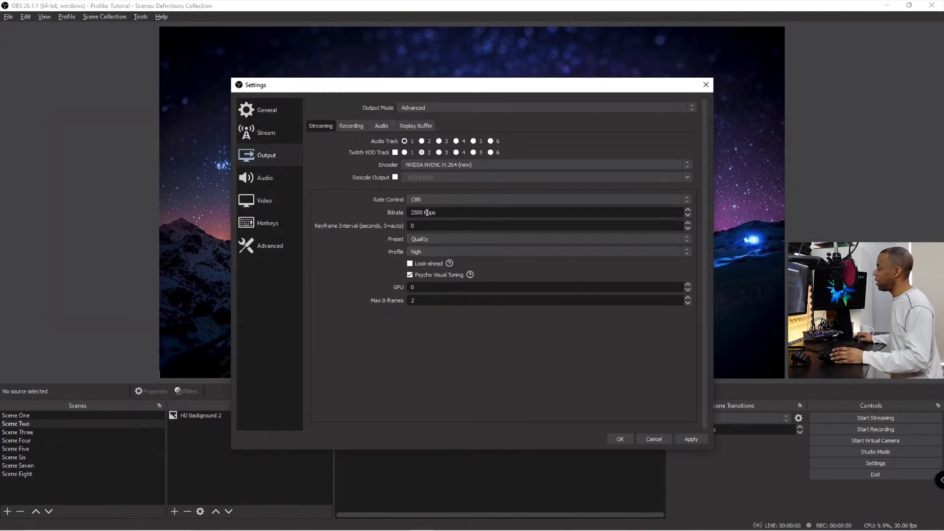
- Replace the 2500 streaming bitrate with 4800 Kbps
drag(423, 212, 401, 210)
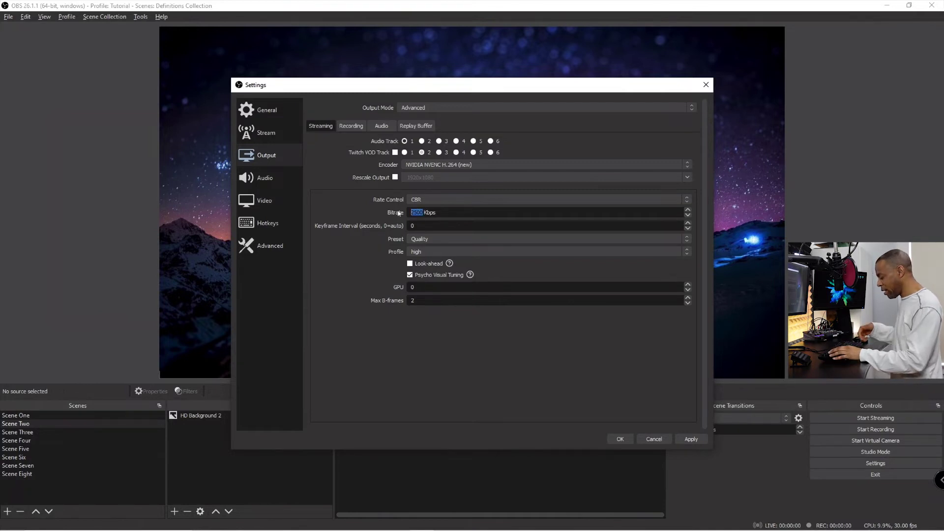
text(4800)
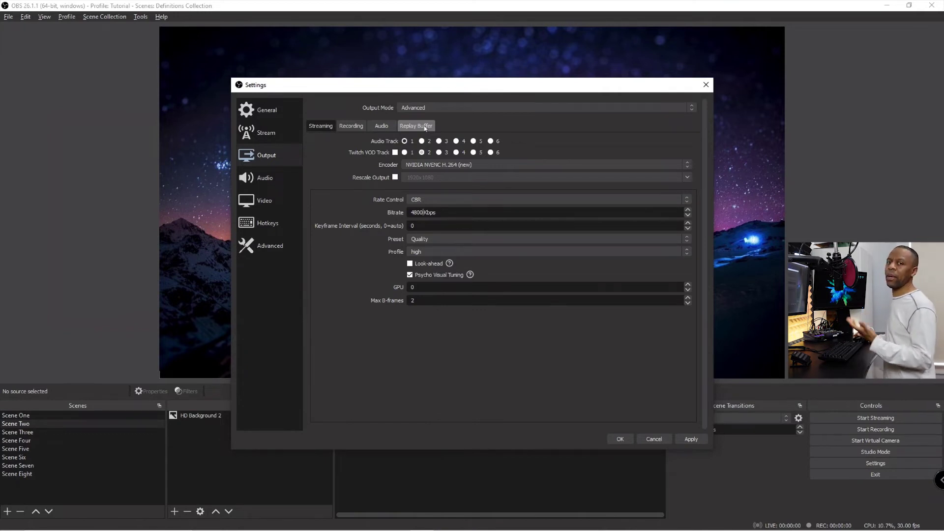
click(382, 126)
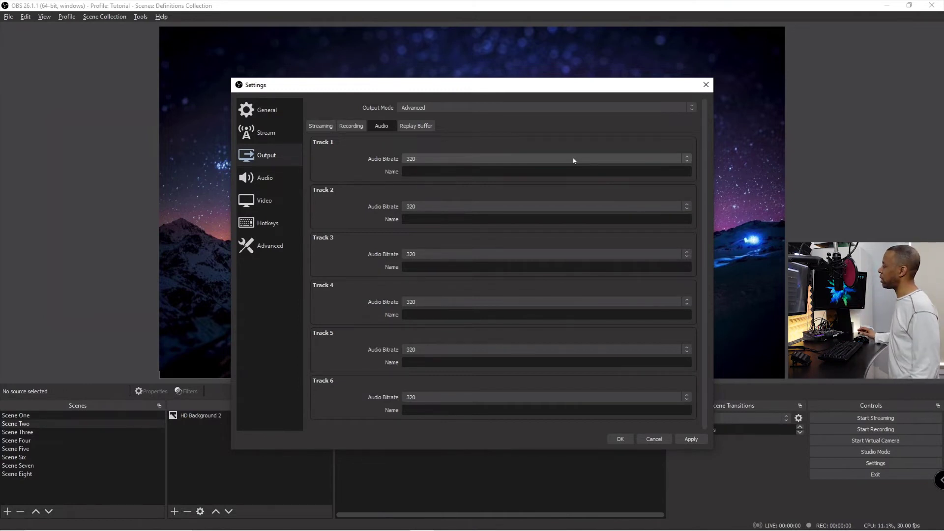
- Try a 160 audio bitrate on Track 1, then restore it to 320
click(539, 160)
scroll(539, 172, up, 2)
click(510, 185)
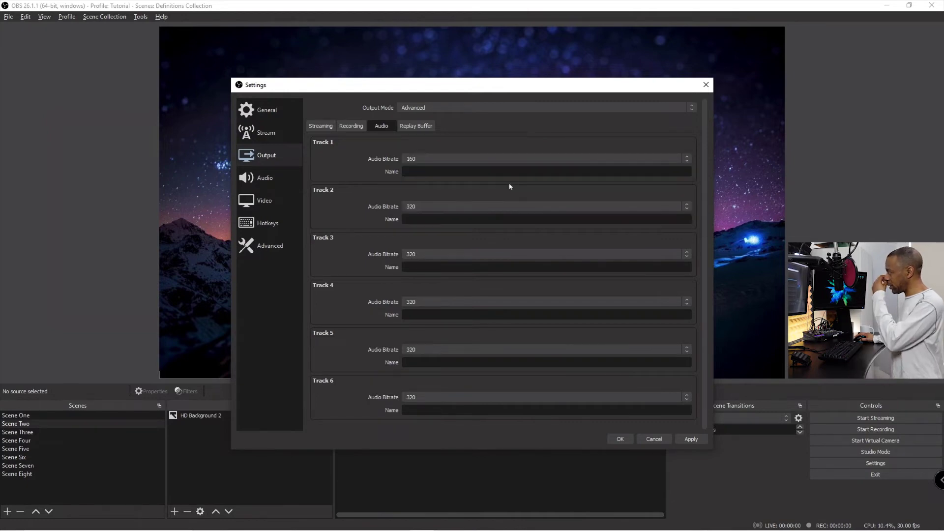
click(511, 162)
click(483, 216)
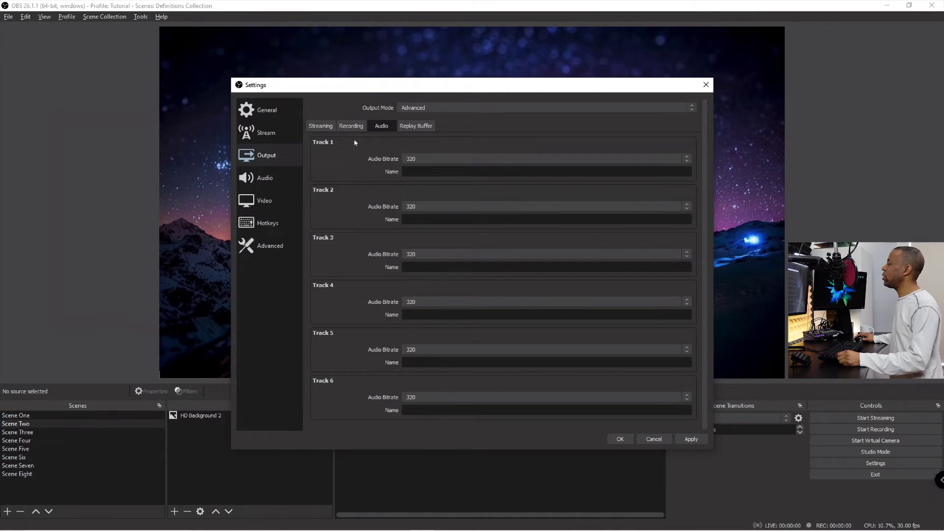
click(351, 127)
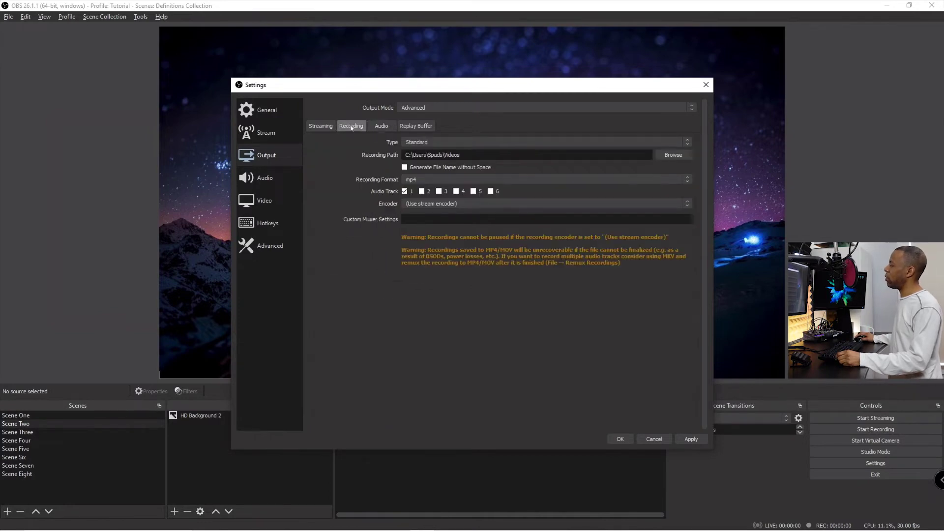
- Return to the Streaming output tab and list the available encoders
click(320, 126)
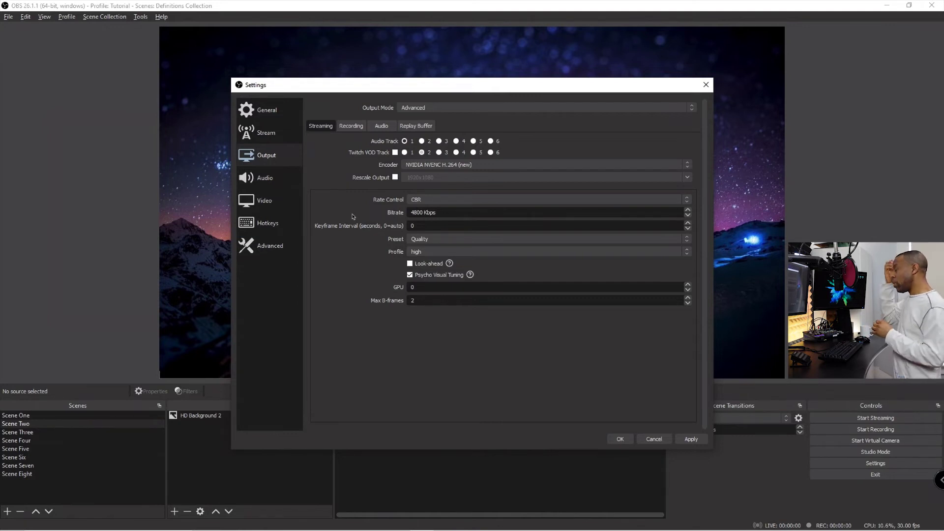
click(408, 165)
- Switch the stream encoder to x264, compare with NVIDIA NVENC H.264, then settle on x264
click(434, 180)
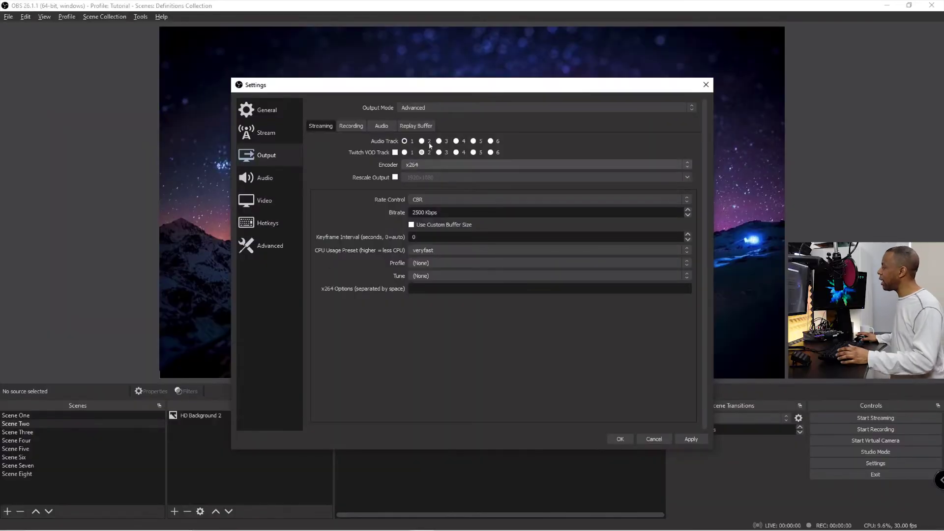
click(571, 164)
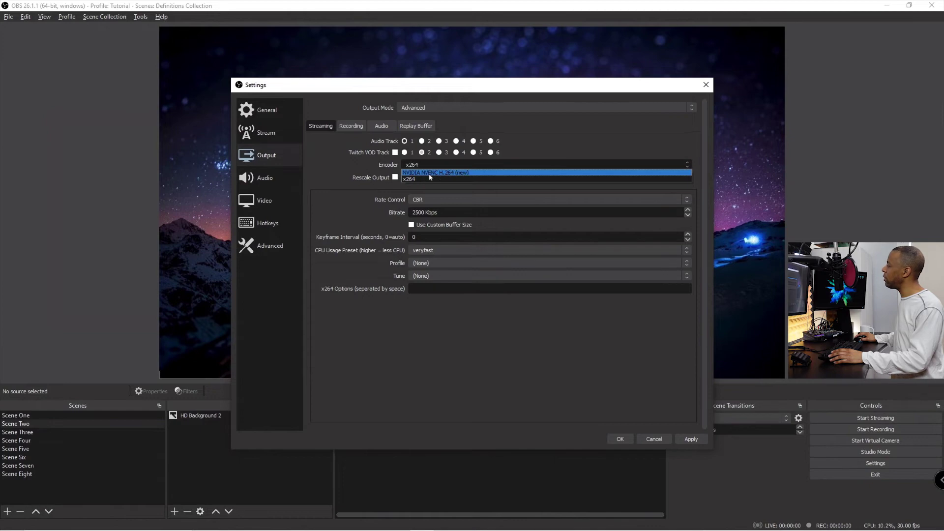
click(477, 173)
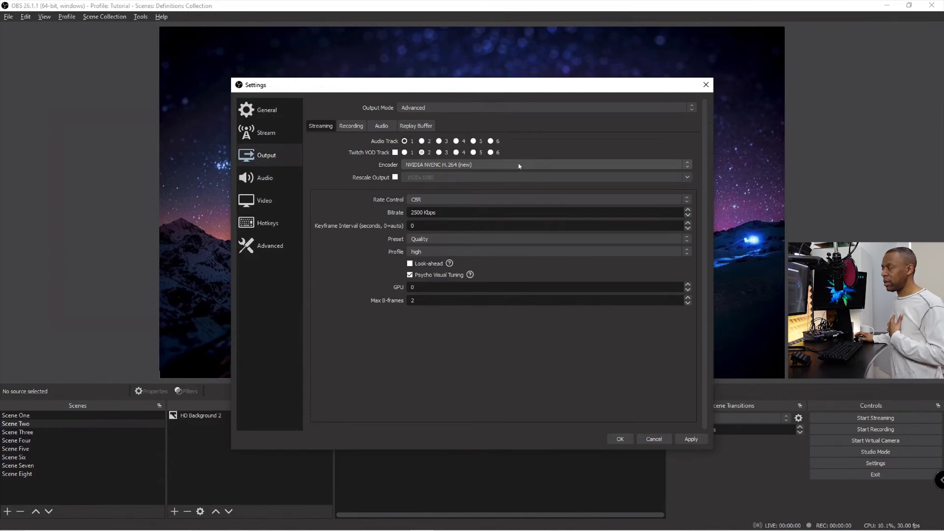
click(520, 165)
click(477, 184)
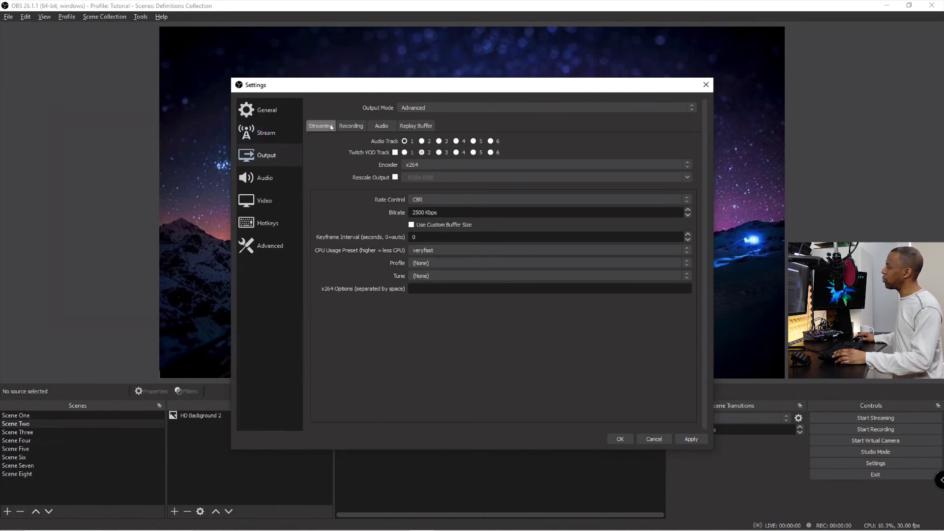
click(351, 127)
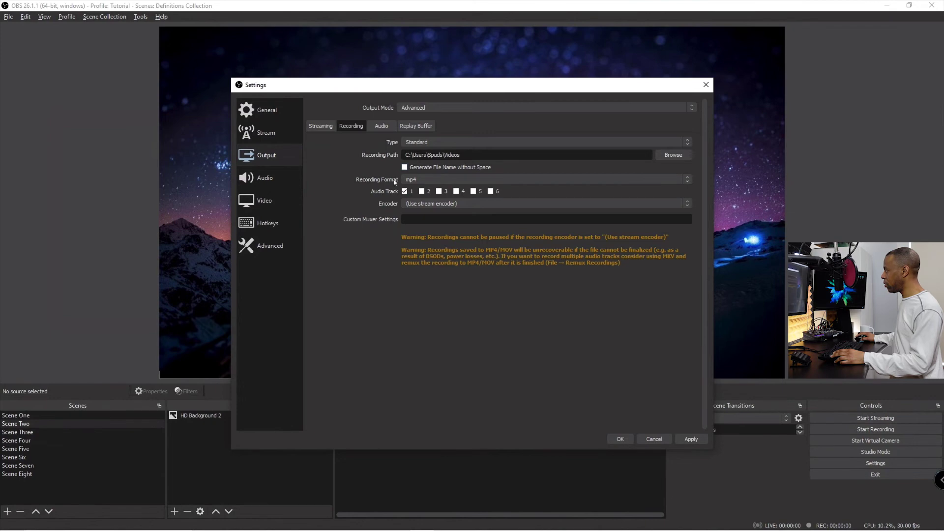
click(612, 180)
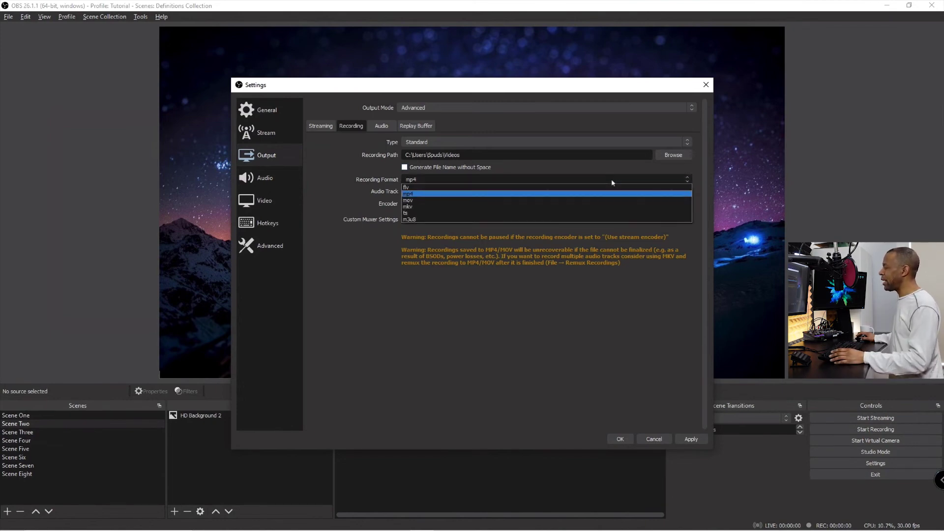
click(425, 194)
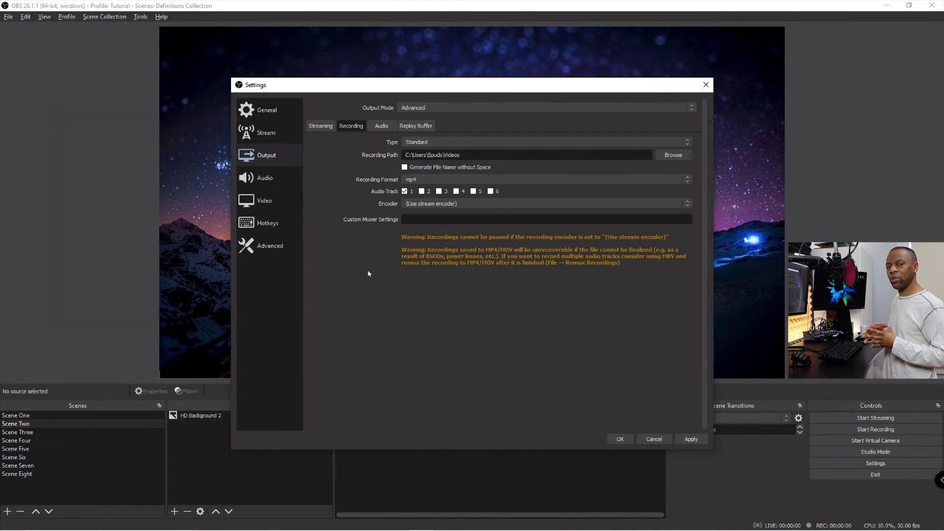
- Set the recording format to mkv and apply the settings with OK
click(427, 180)
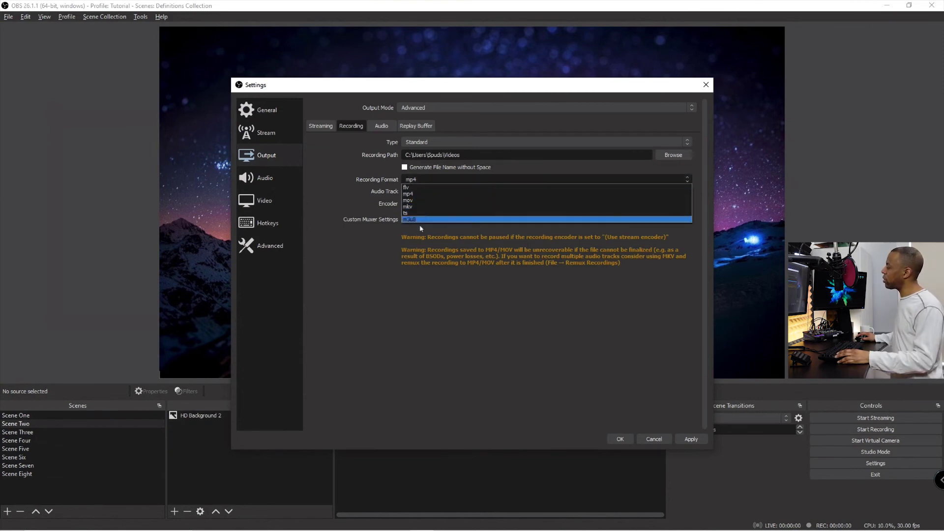
click(427, 207)
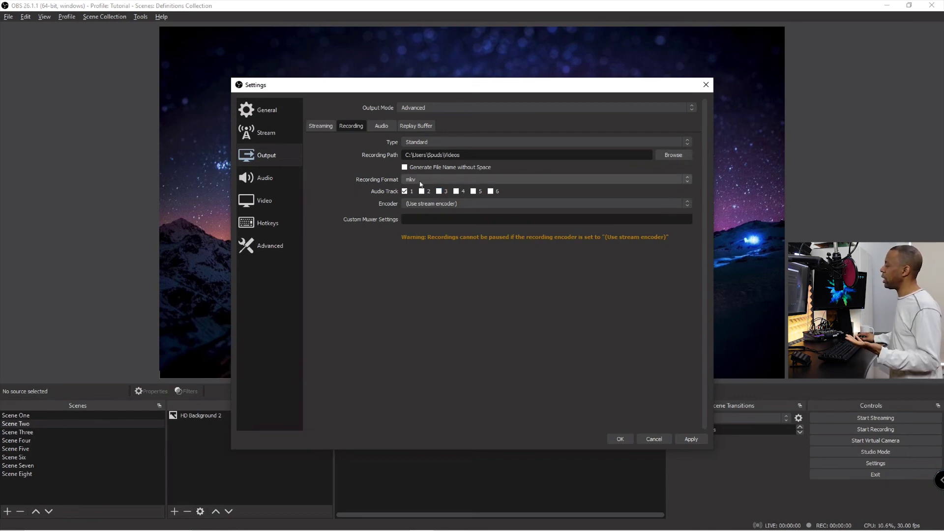
click(620, 439)
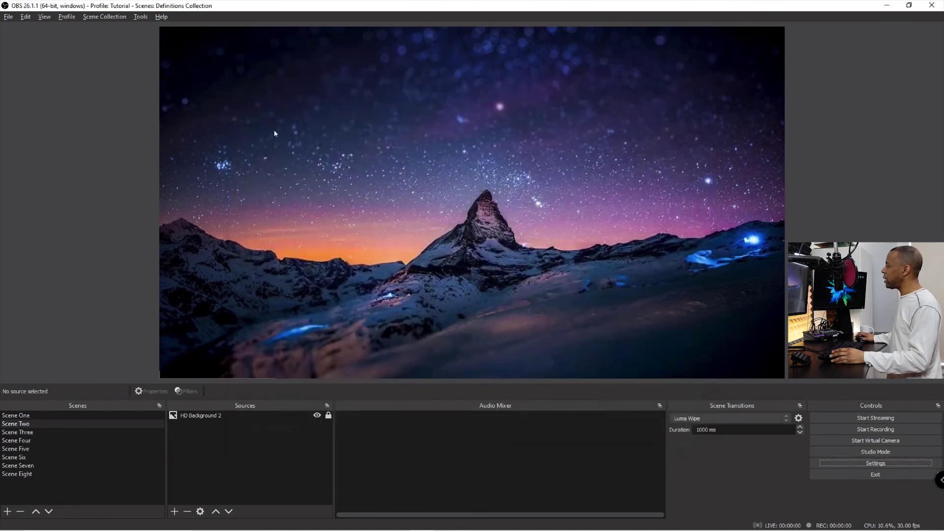
- Open the Remux Recordings tool from the File menu
click(27, 16)
mouse_move(15, 21)
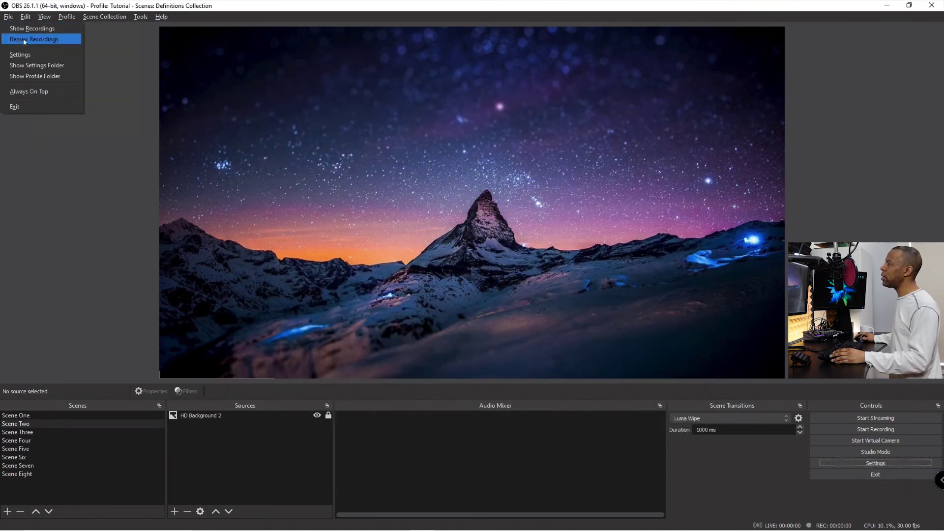
click(68, 43)
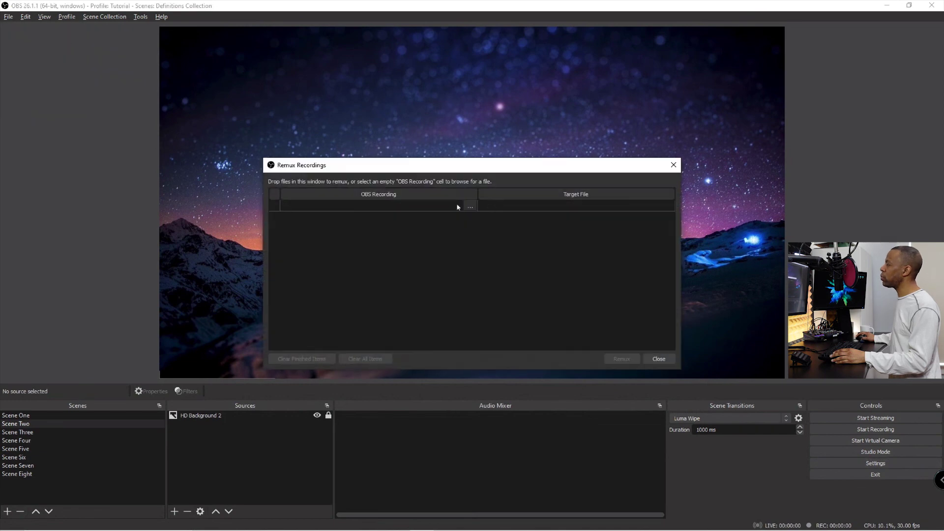